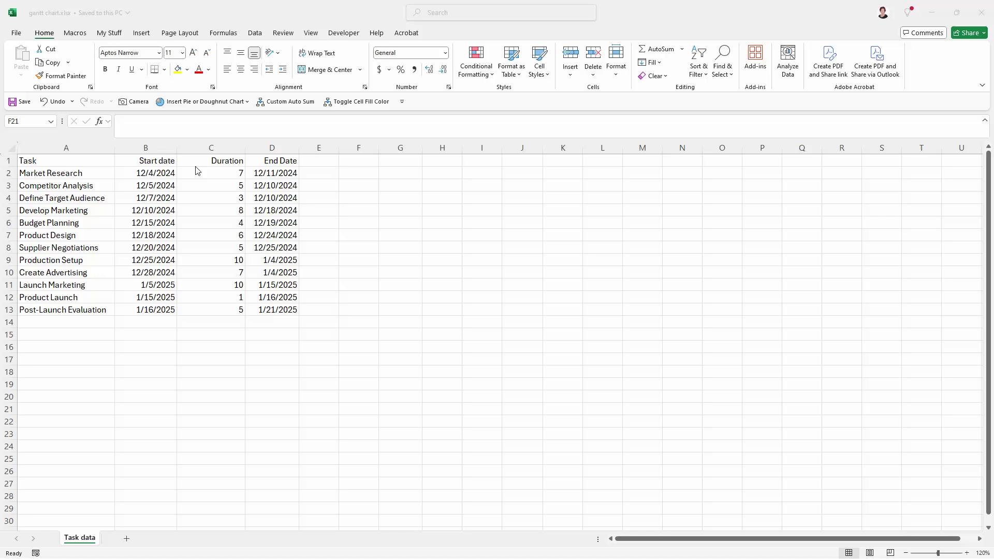
Step: Check the first end-date formula, insert a trial stacked bar chart, then delete it
click(275, 172)
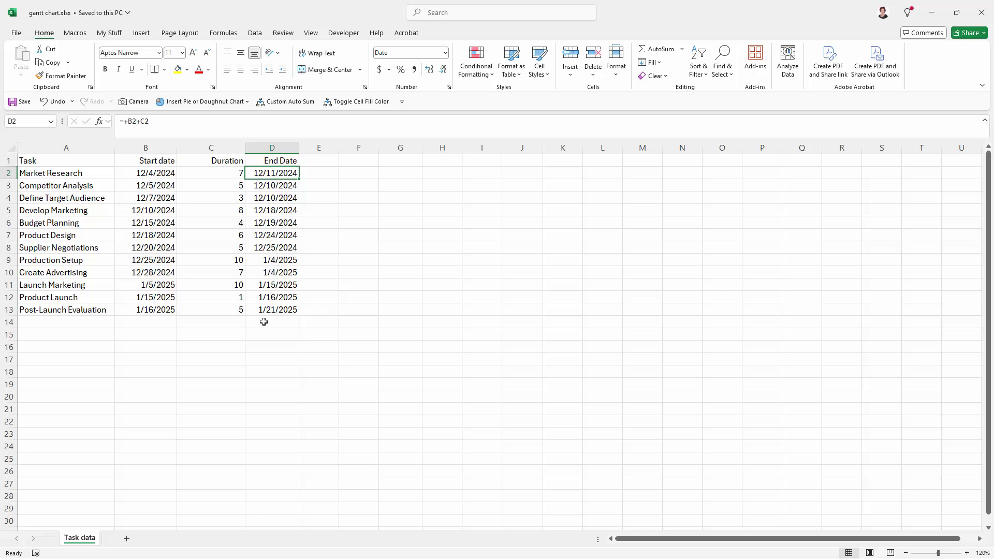
click(249, 331)
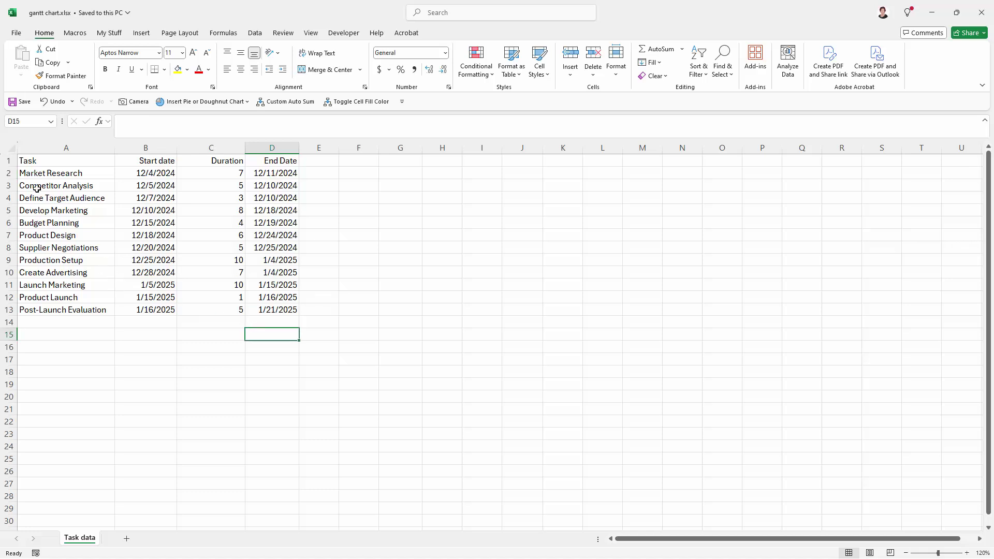
drag(21, 160, 214, 311)
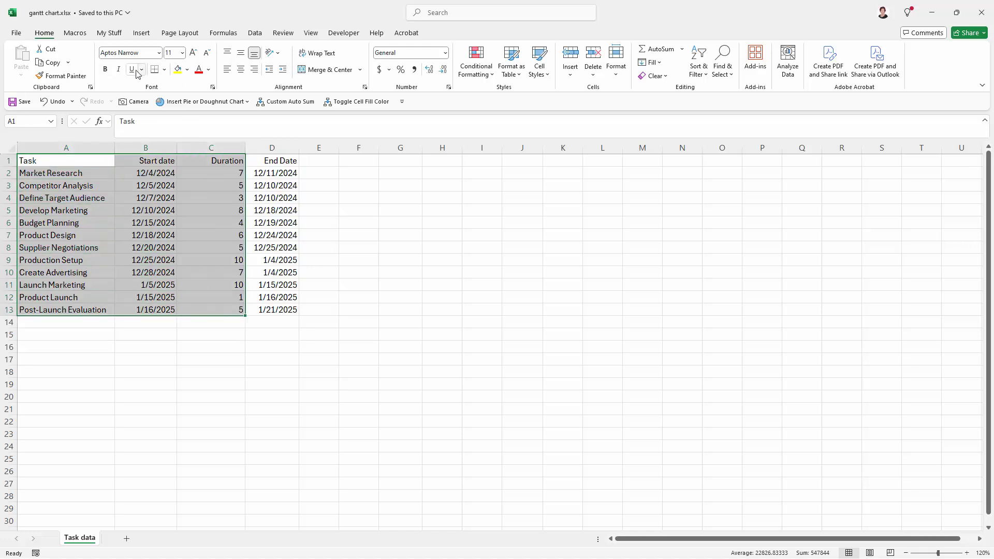
click(142, 33)
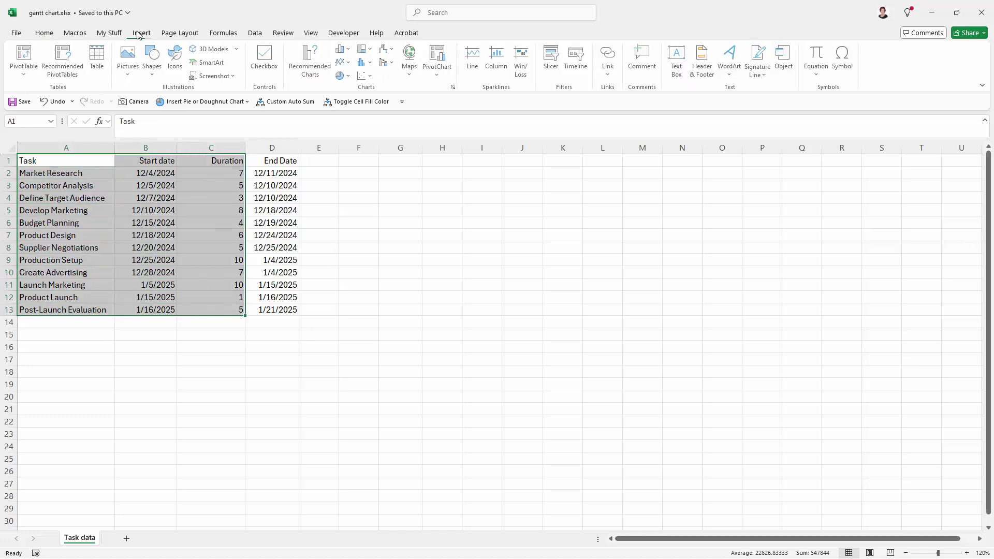
click(351, 52)
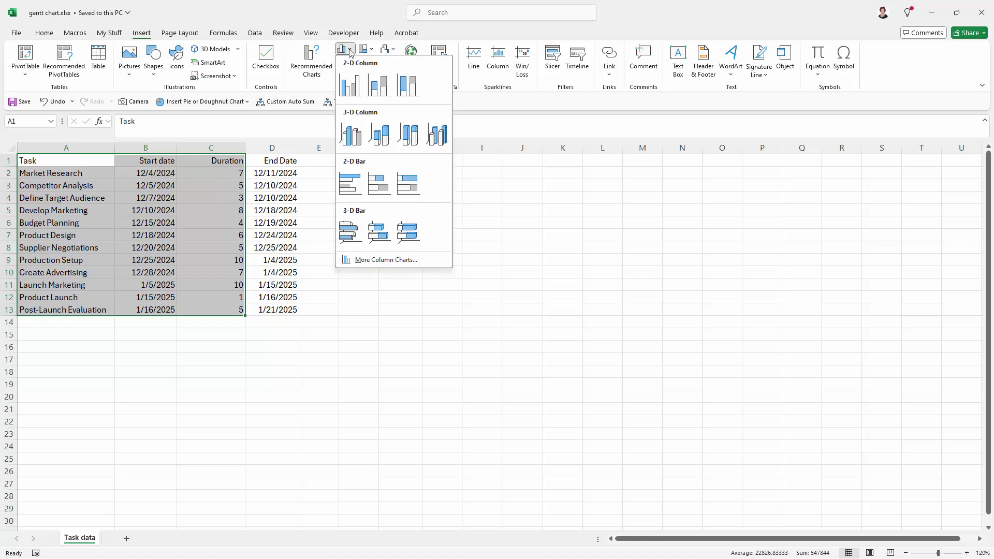
click(379, 184)
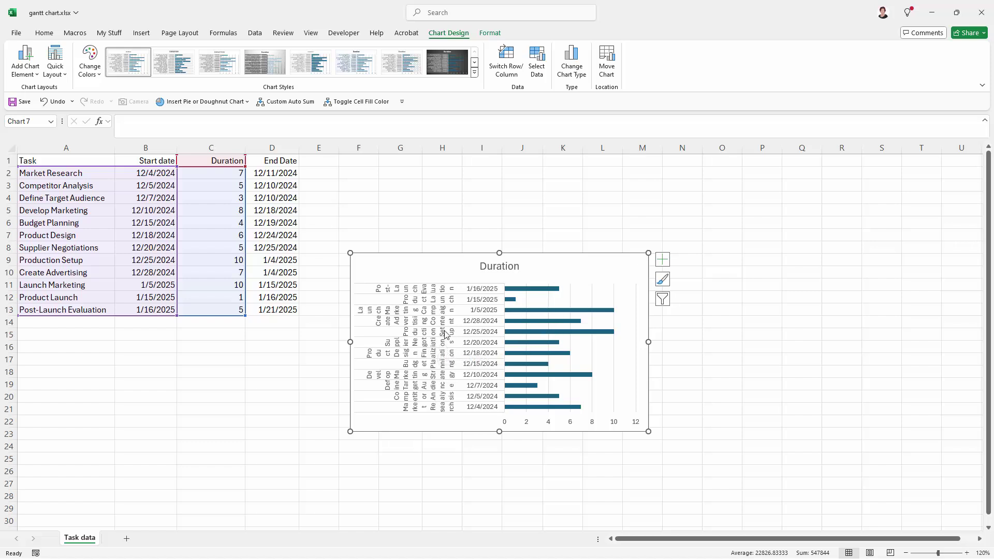
key(Delete)
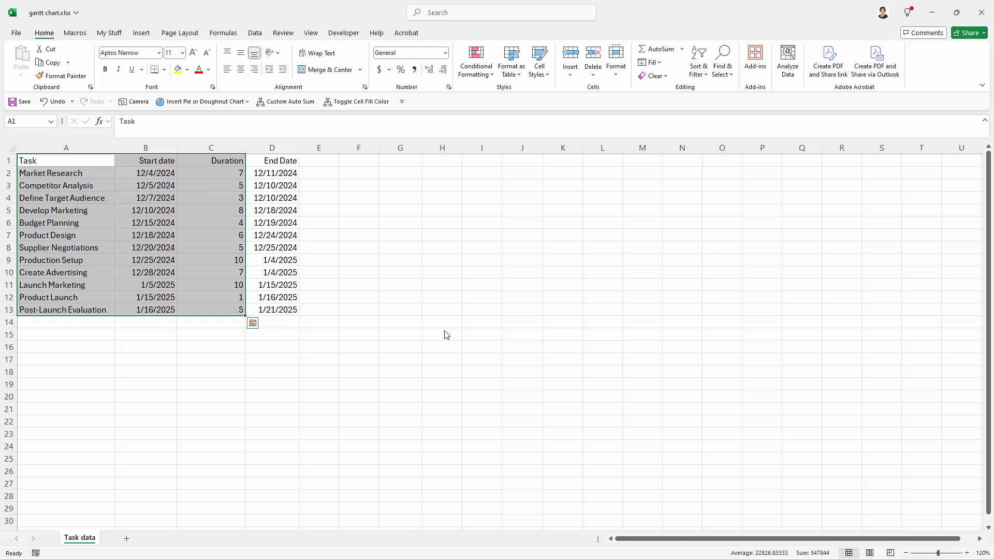
Step: Chart the Task and Start date columns as a stacked bar and place it beside the table
click(429, 323)
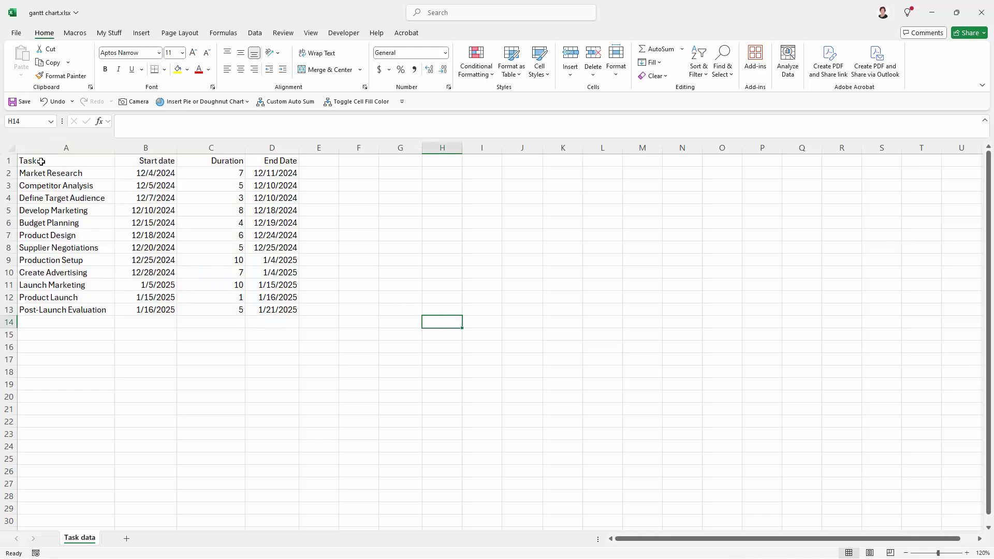
drag(28, 161, 134, 305)
click(141, 33)
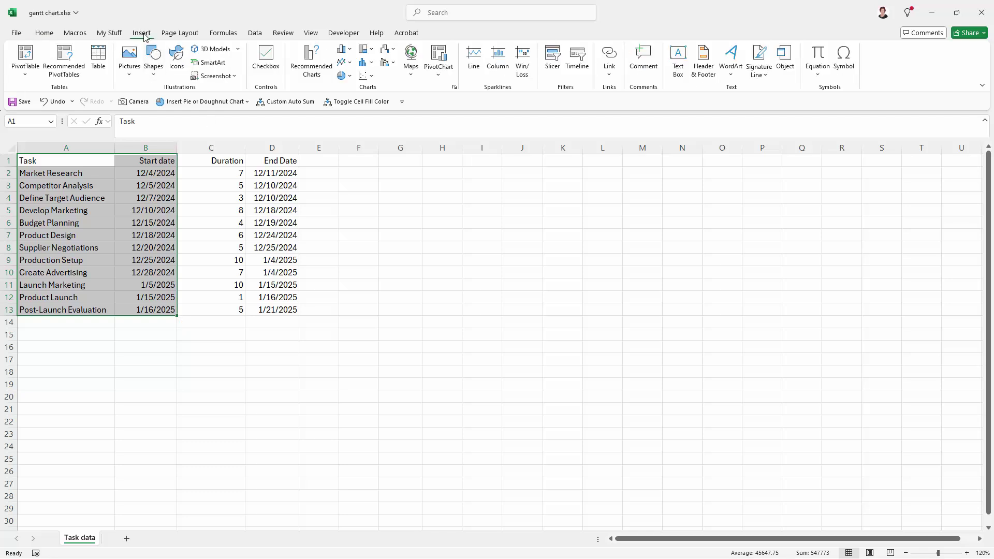
click(349, 52)
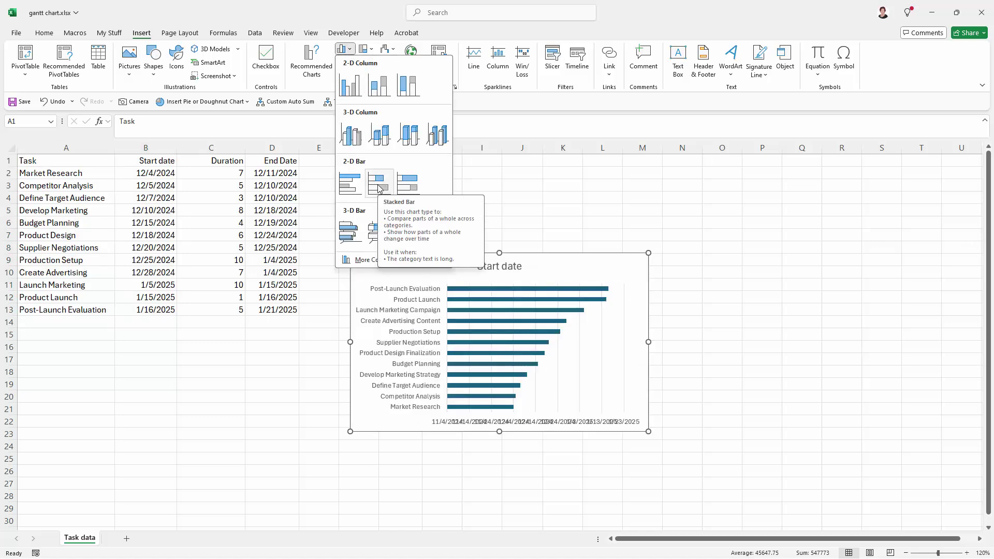
click(380, 186)
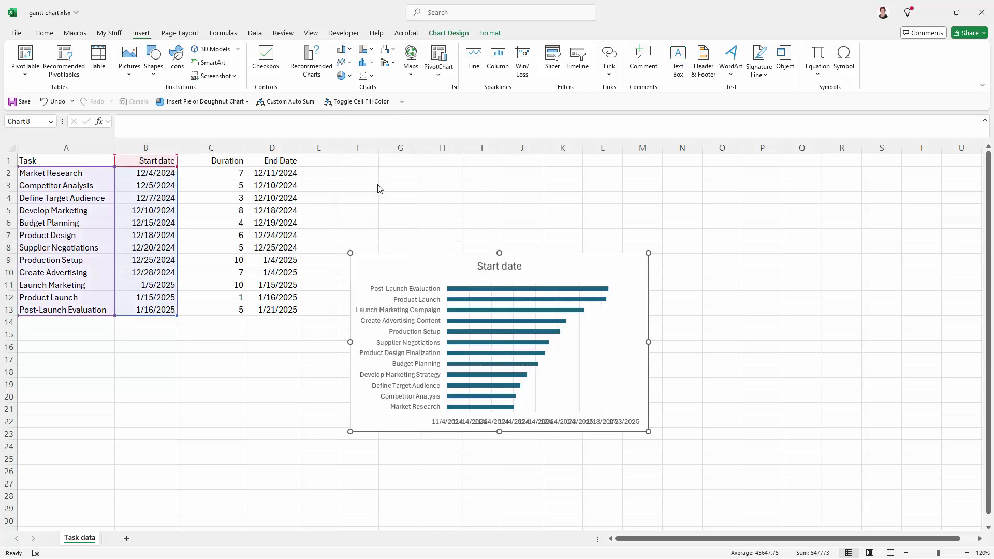
drag(438, 273, 415, 179)
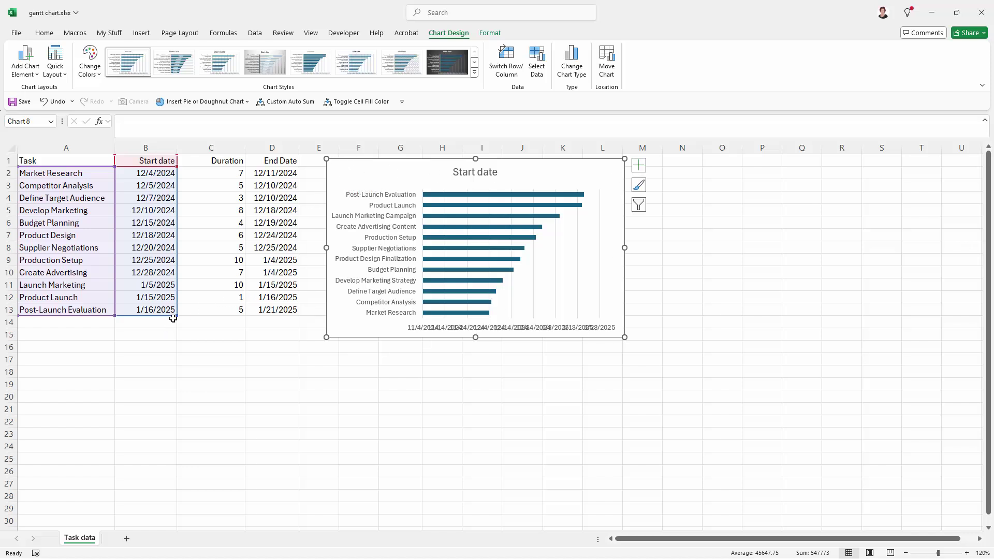
Step: Extend the chart's data range to include the Duration column and widen the chart
drag(176, 317, 176, 315)
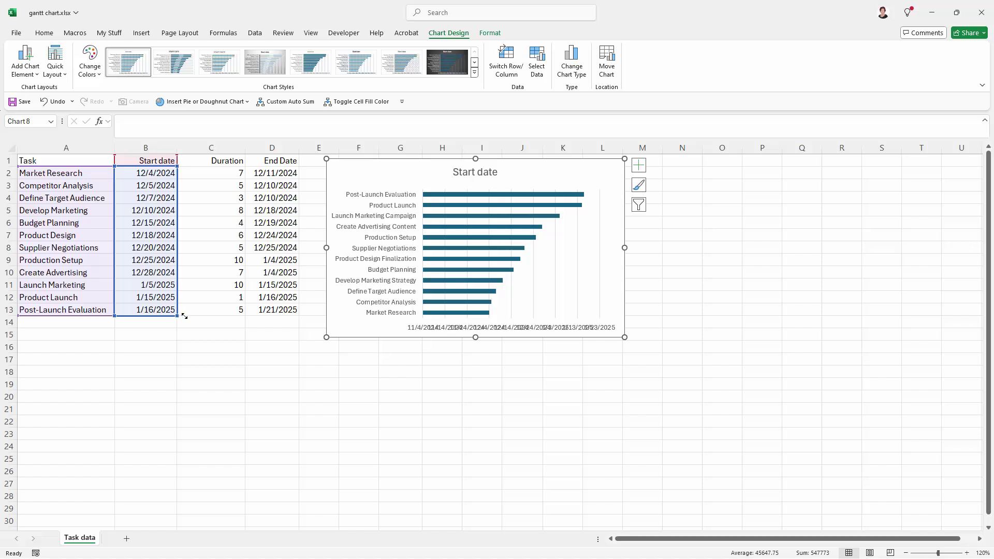
drag(185, 316, 237, 318)
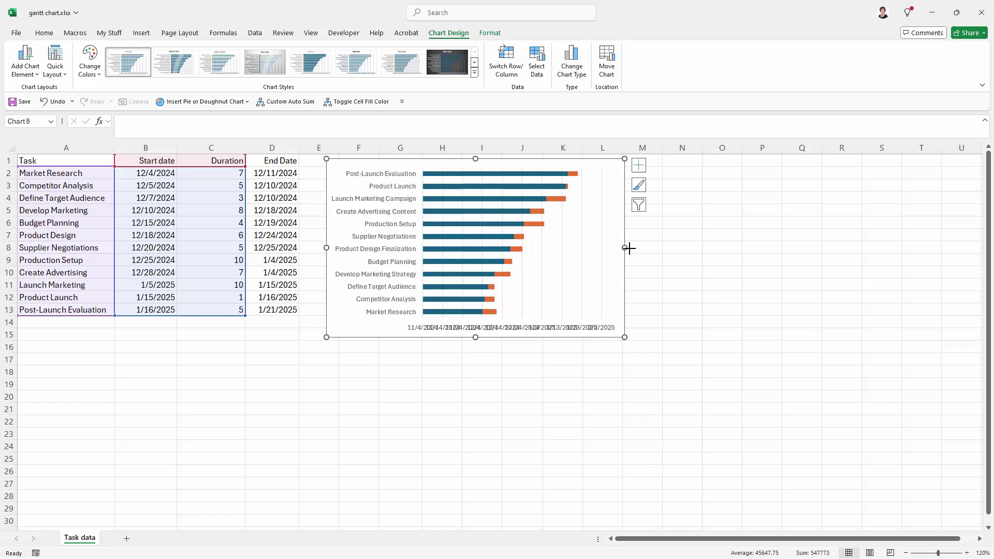
drag(625, 247, 681, 241)
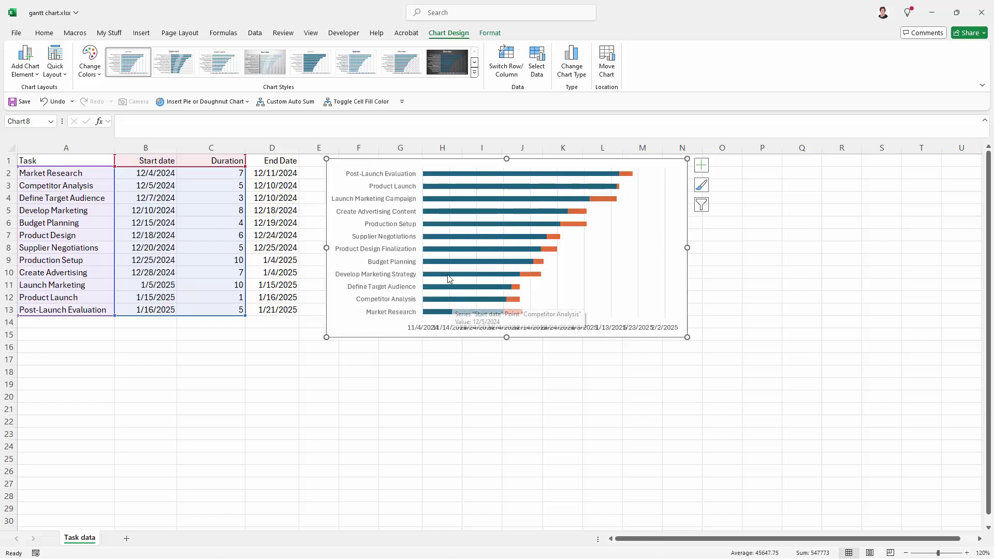
click(372, 180)
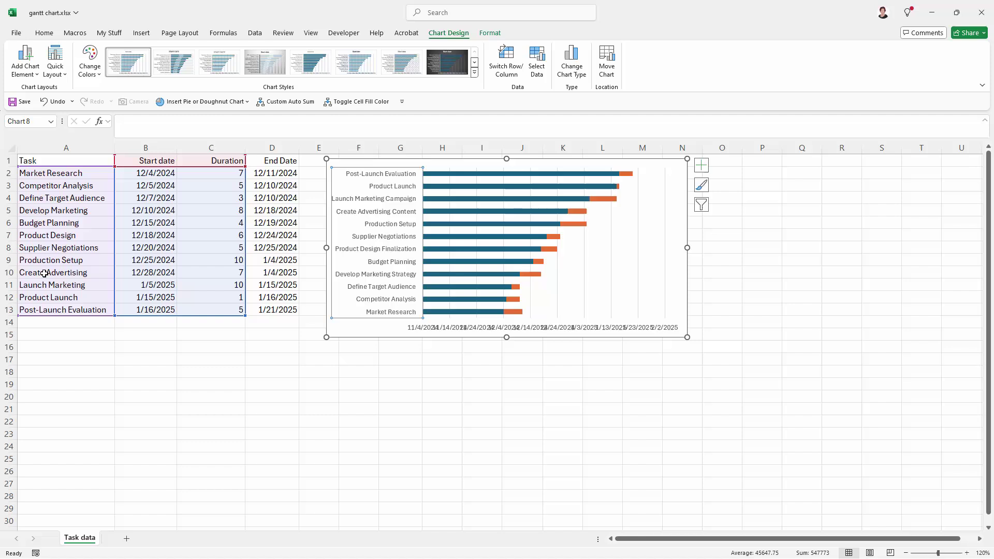
Step: Set the task axis to categories in reverse order so Market Research is on top
right_click(379, 214)
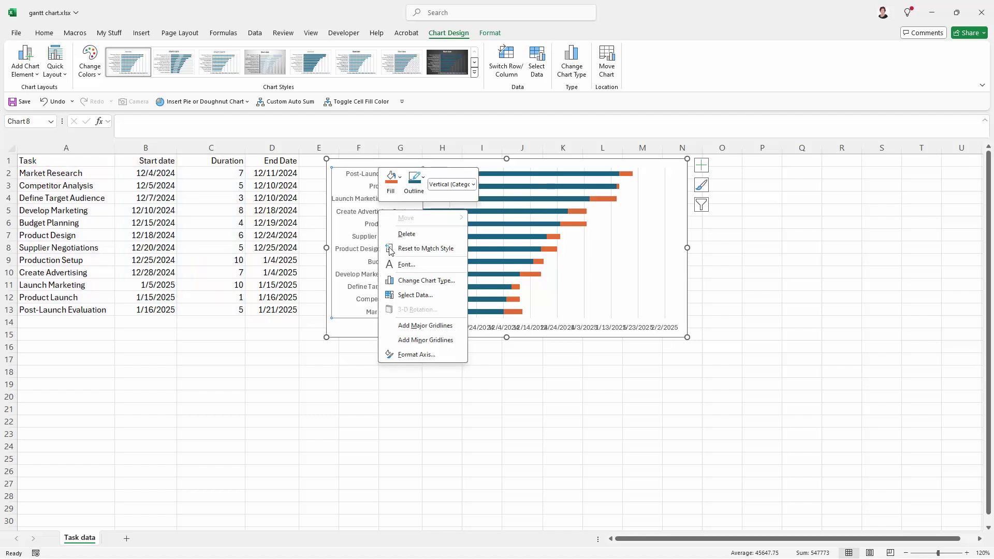
click(411, 355)
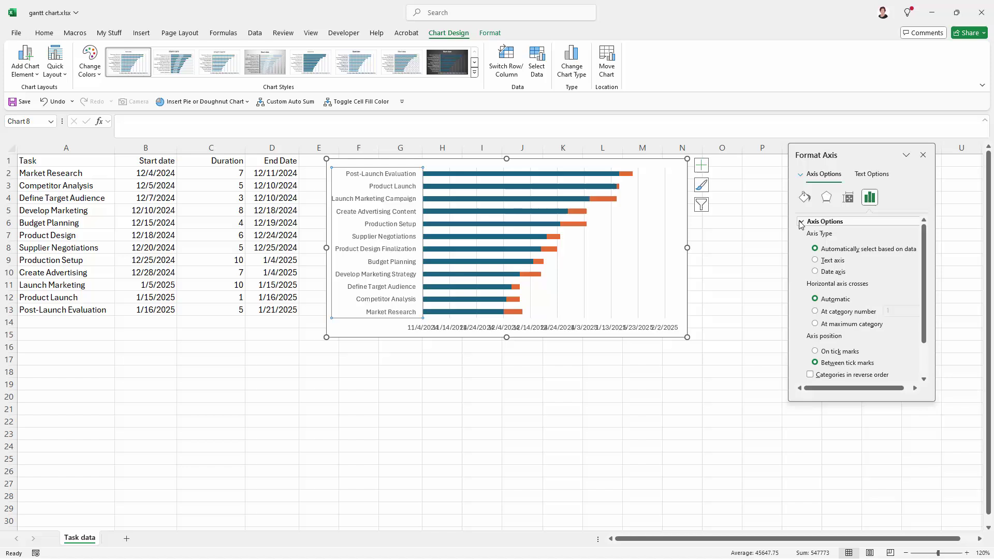
scroll(810, 352, down, 1)
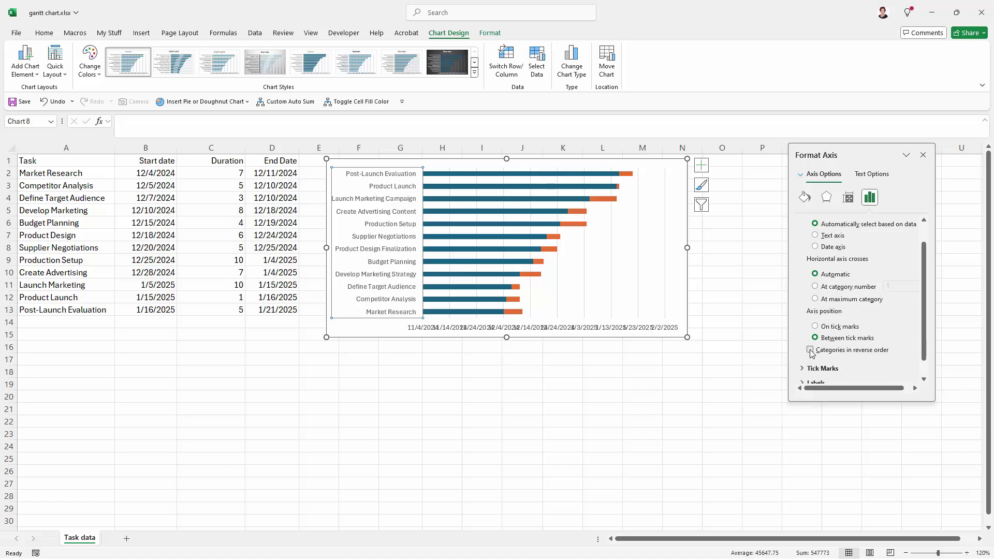
click(810, 351)
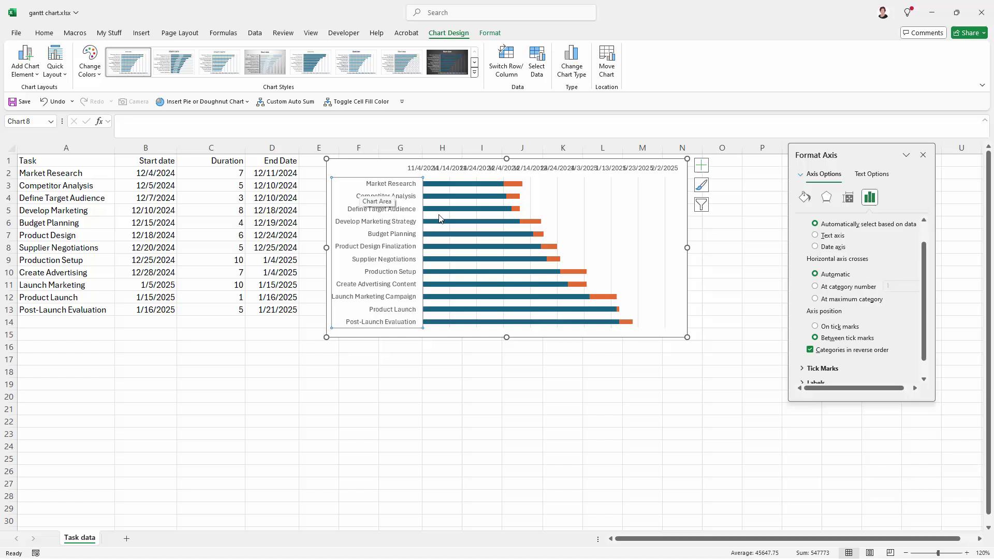
Step: Give the Start date series No fill, leaving only the orange duration bars visible
click(456, 186)
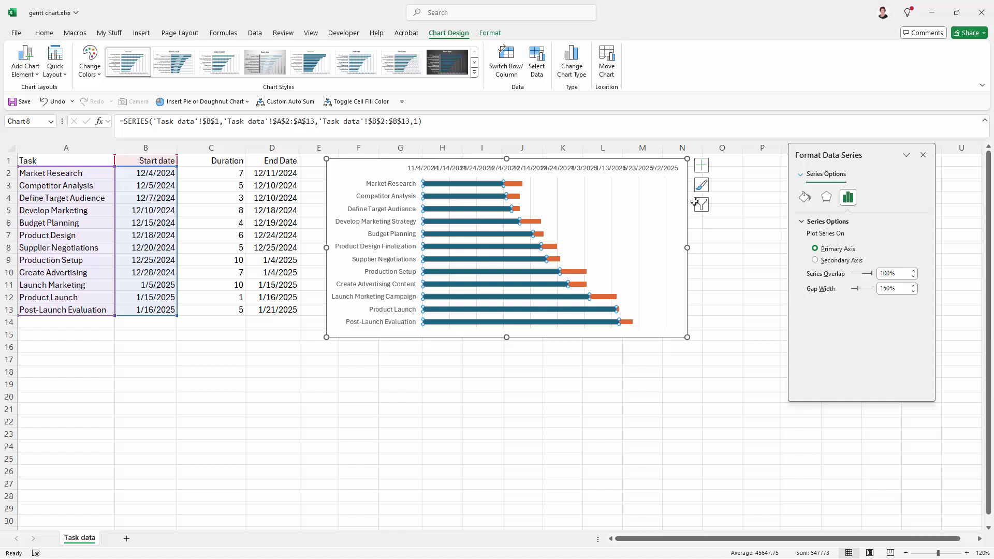
click(923, 155)
right_click(469, 187)
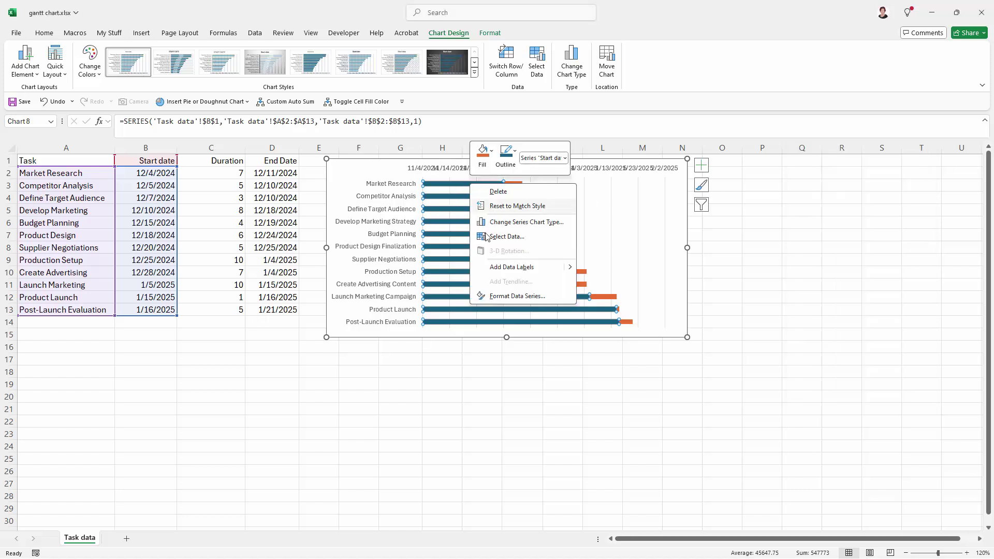
click(492, 295)
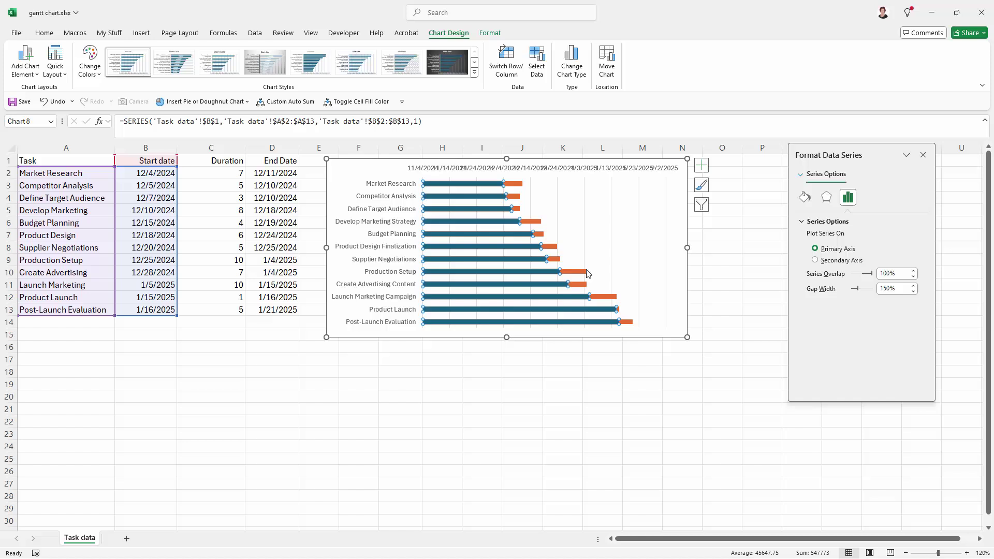
click(804, 199)
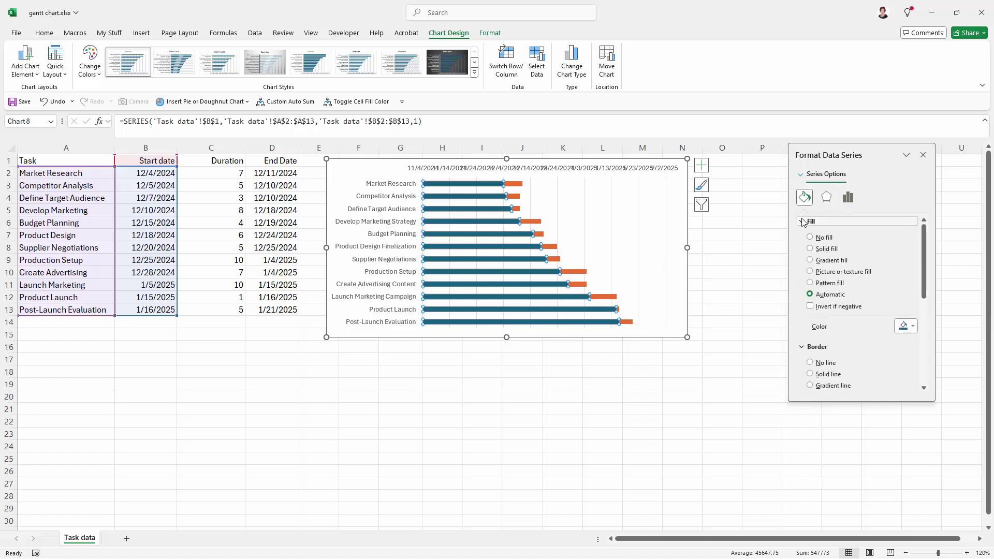
click(811, 221)
click(810, 221)
click(810, 237)
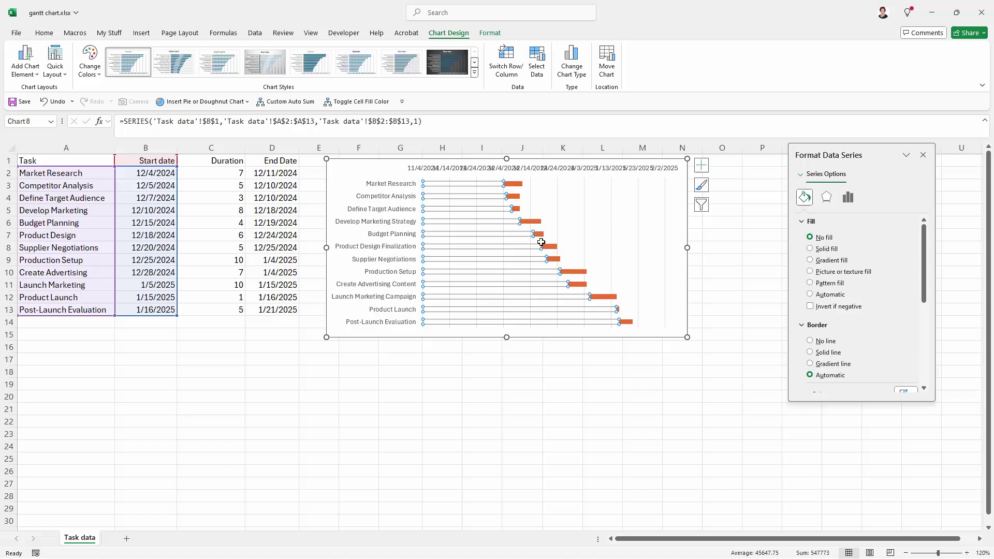
click(569, 374)
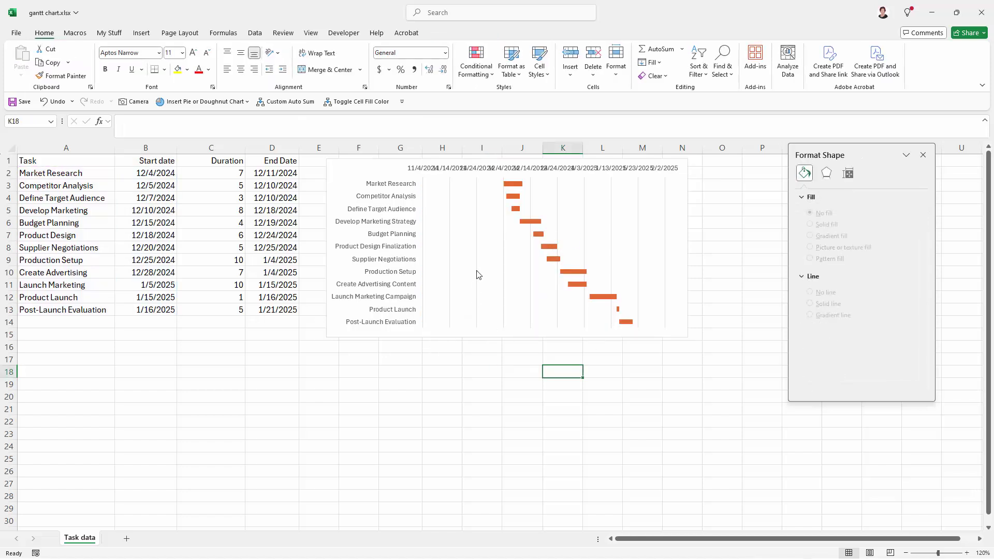
Step: Move the Gantt chart slightly down and check the first start date in B2
click(922, 155)
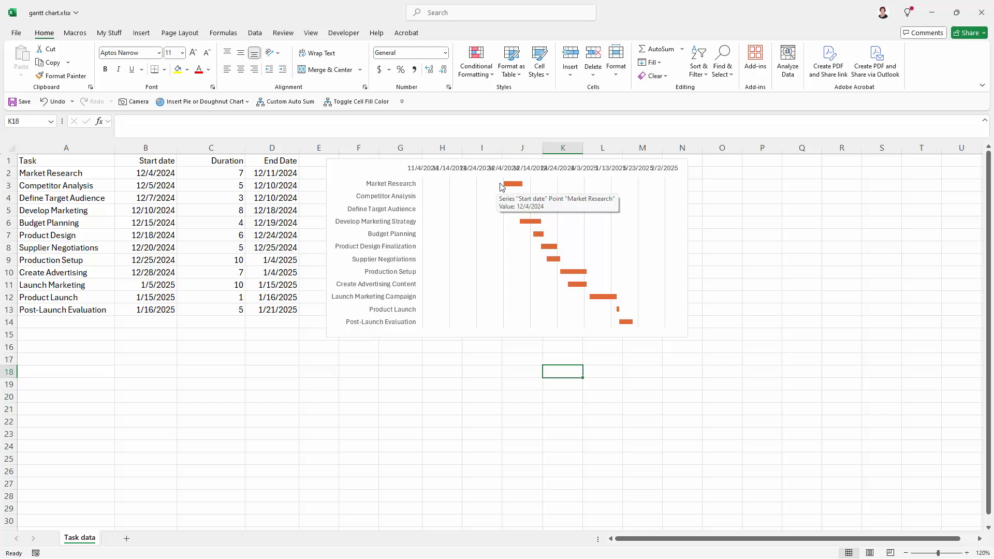
mouse_move(501, 188)
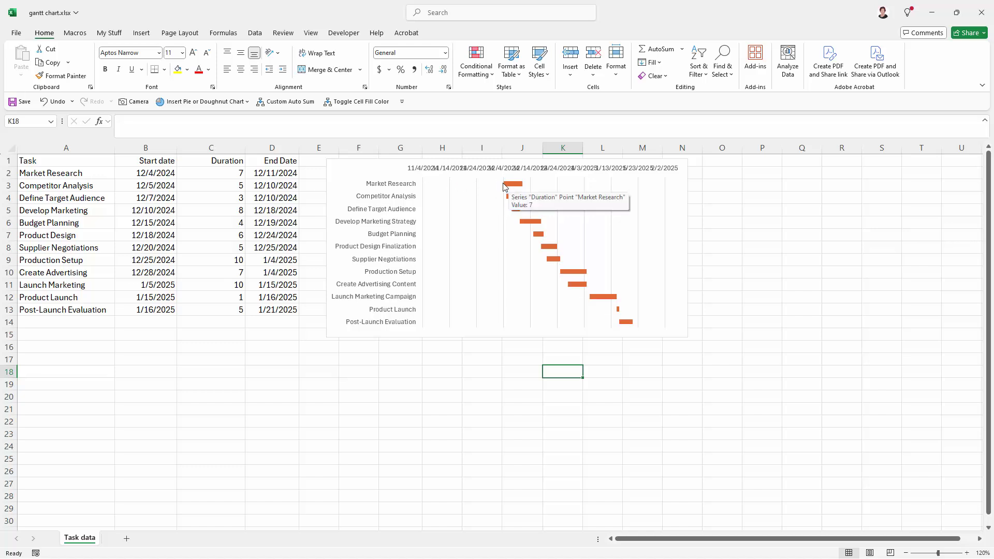
mouse_move(429, 188)
drag(427, 186, 428, 208)
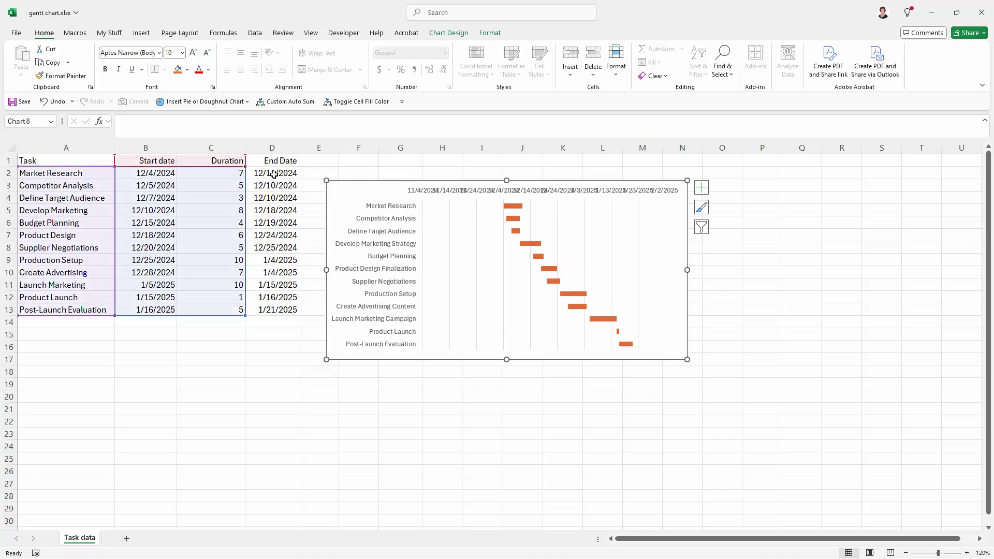
click(143, 173)
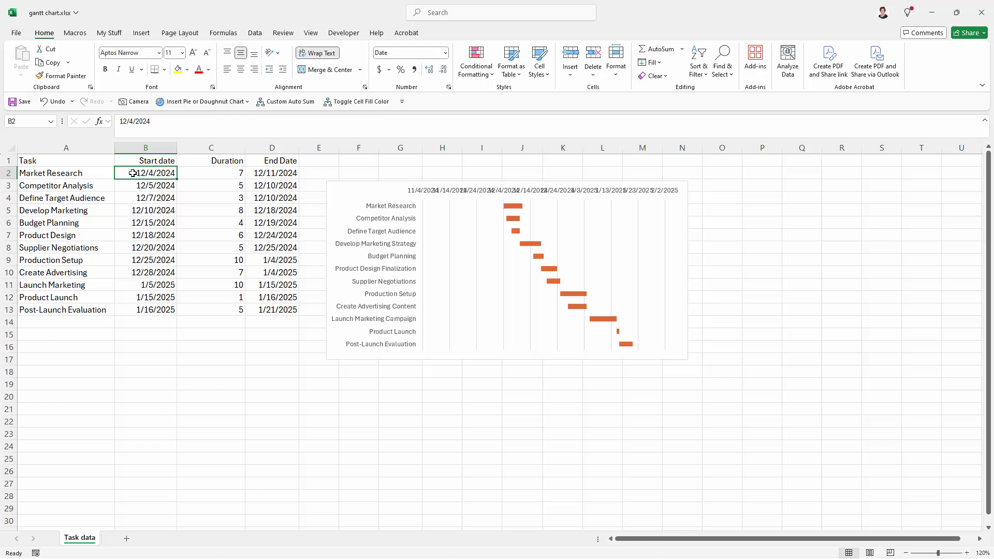
Step: Enter 12/02 in G1 and format it as General to show serial number 45628
click(409, 163)
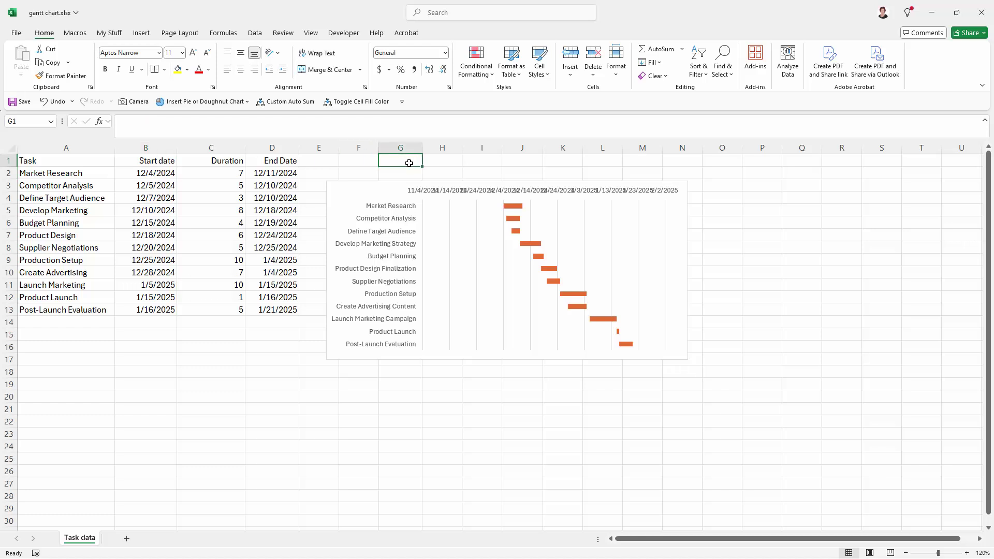
text(12/)
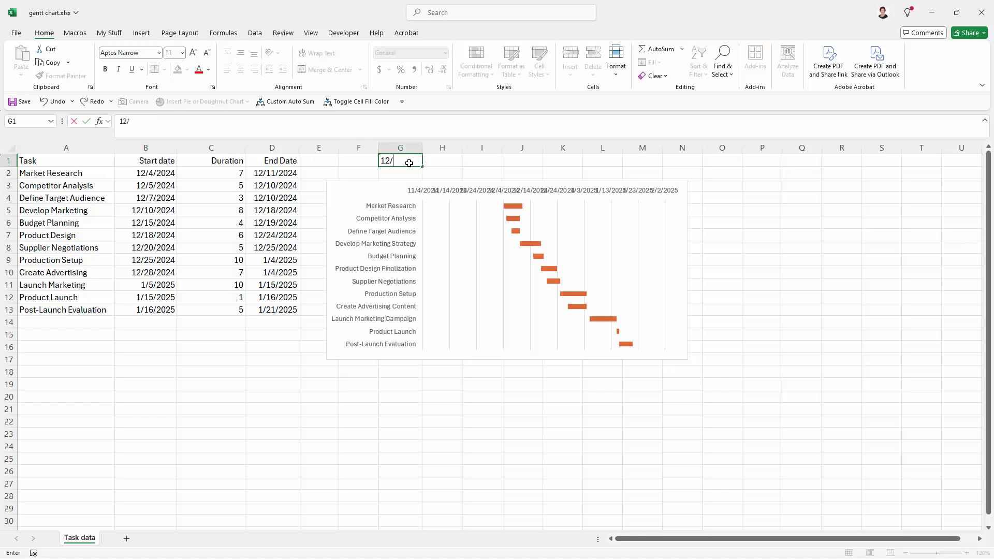
text(02/2024)
key(Return)
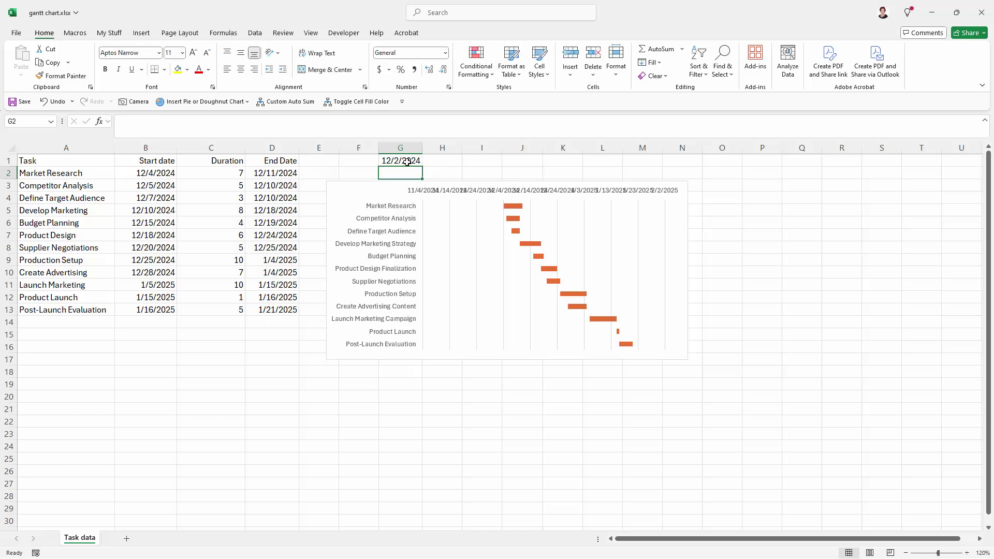
click(399, 159)
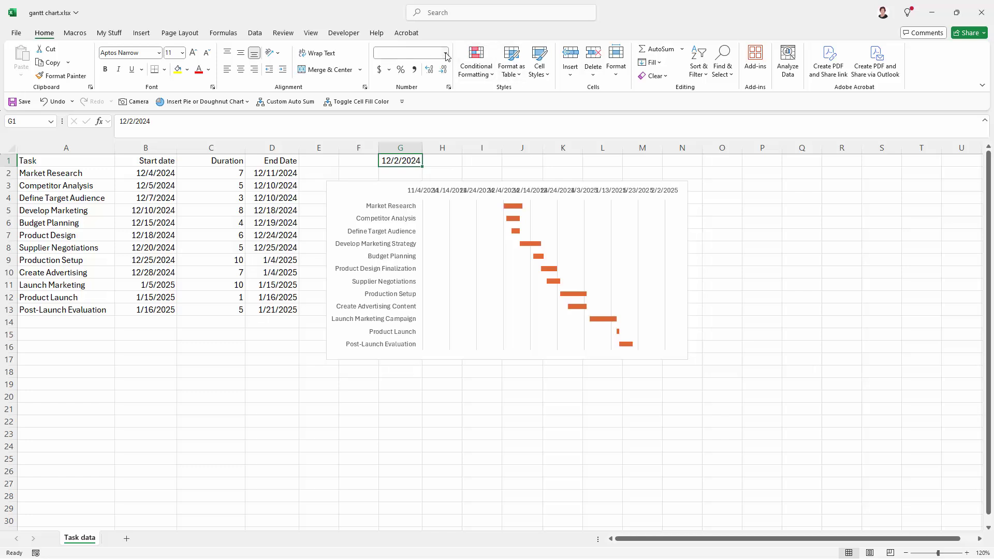
click(445, 53)
click(412, 76)
Step: Set the date axis Minimum bound to 45628
right_click(442, 192)
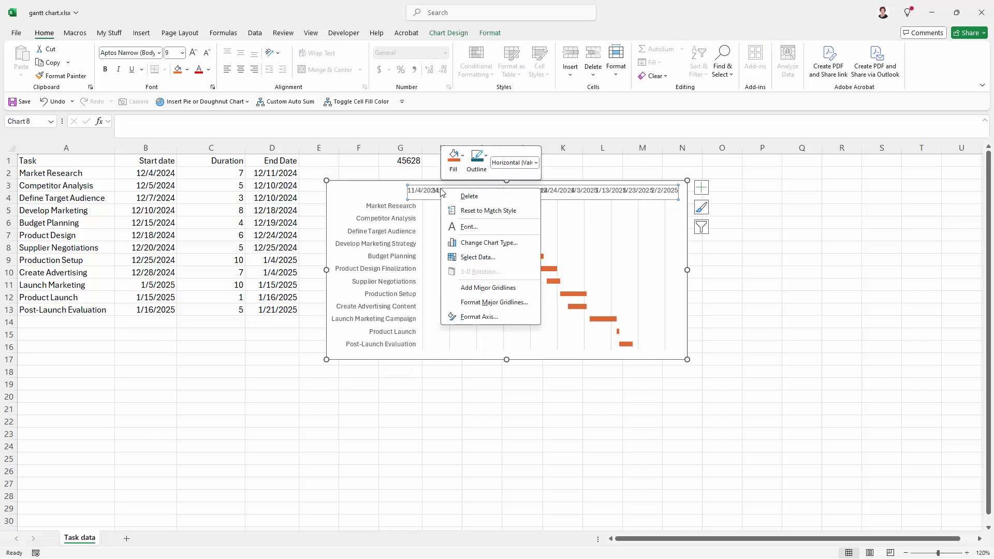
click(491, 321)
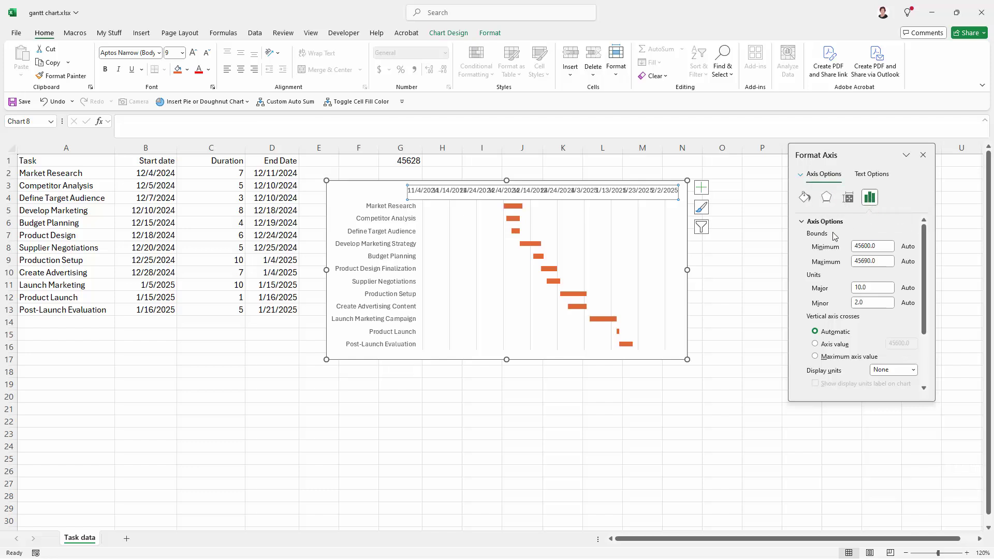
click(802, 222)
click(801, 223)
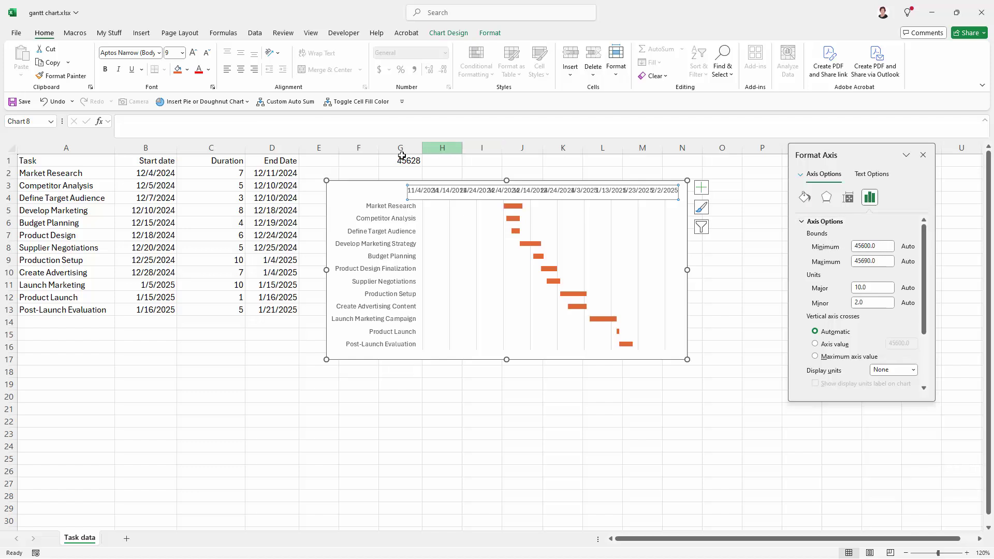
click(883, 247)
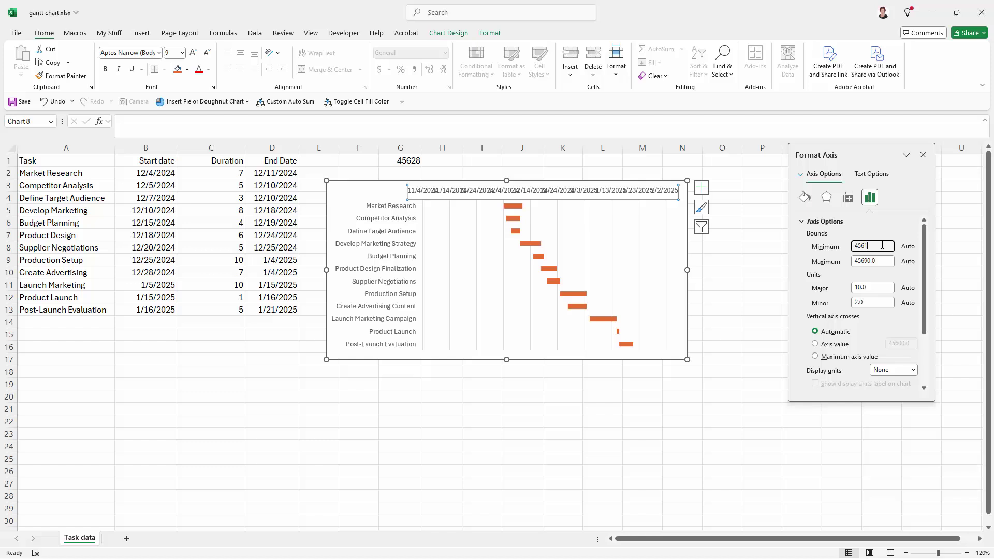
text(45628)
key(Tab)
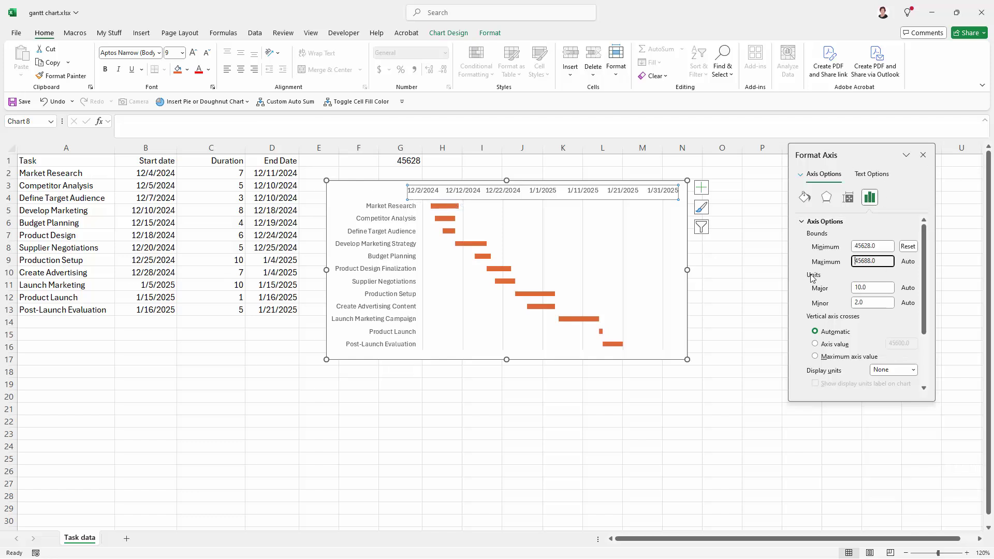
Step: Set the date axis major unit to 7 and widen the chart to the right
click(878, 288)
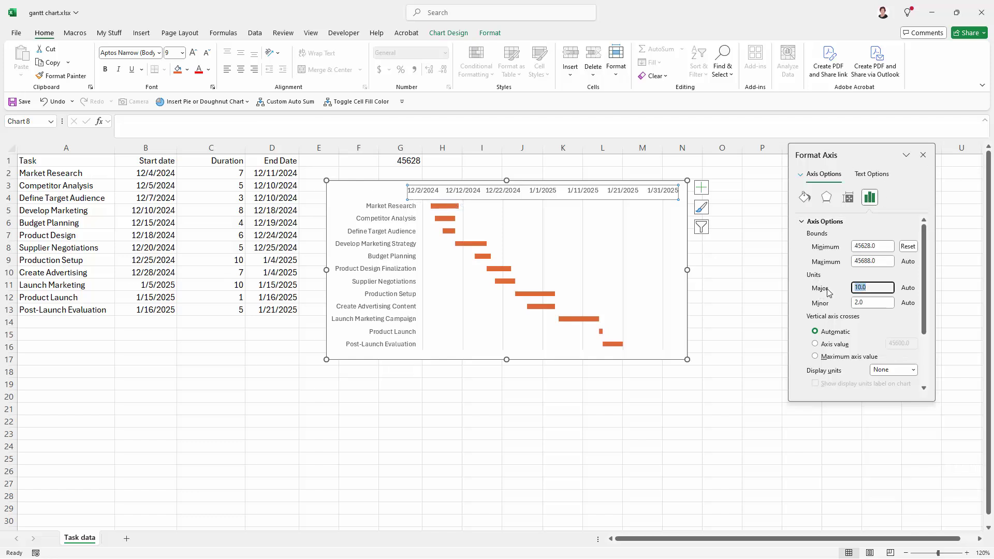
text(7)
key(Tab)
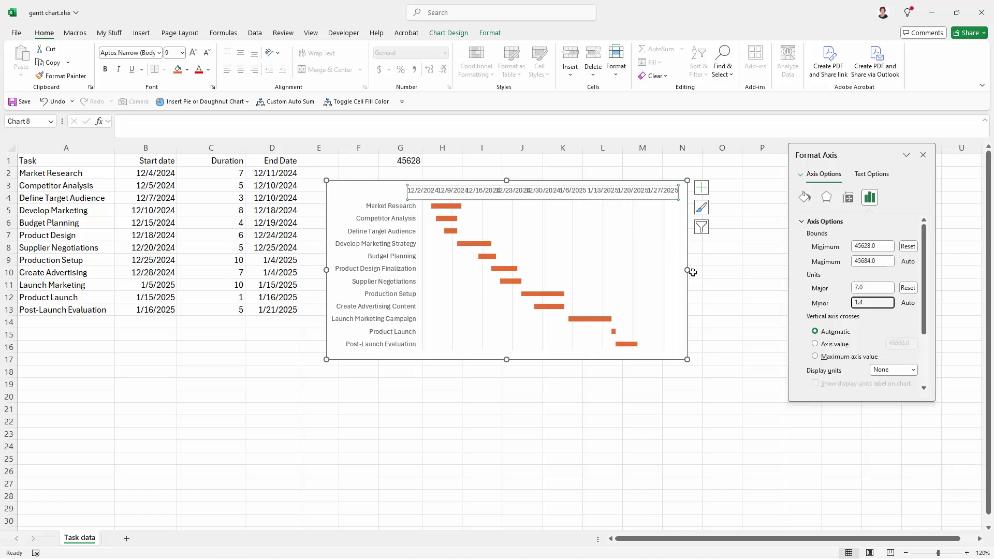
drag(696, 269, 755, 269)
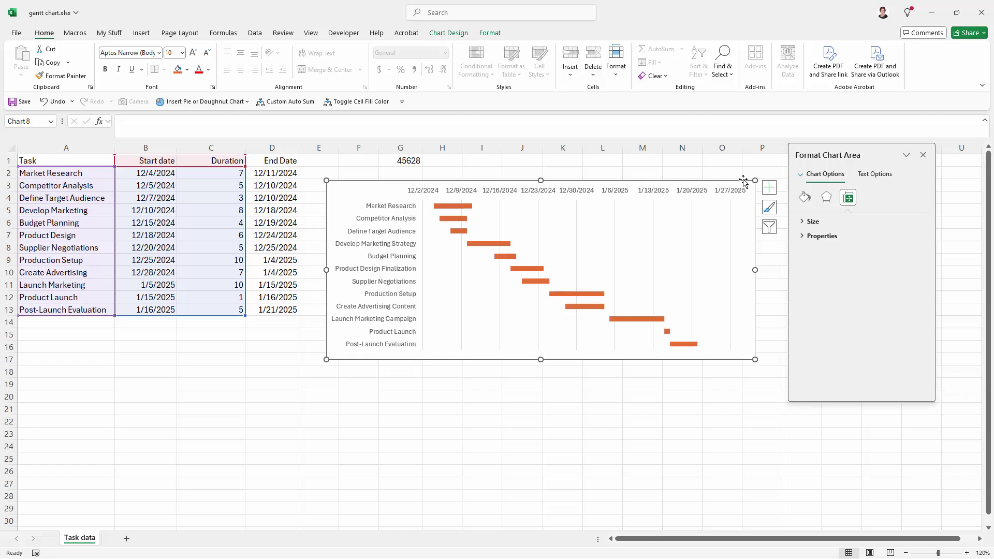
click(414, 190)
click(395, 193)
Step: Turn on Primary Minor Vertical and Minor Horizontal gridlines and turn off Primary Major Horizontal
click(769, 189)
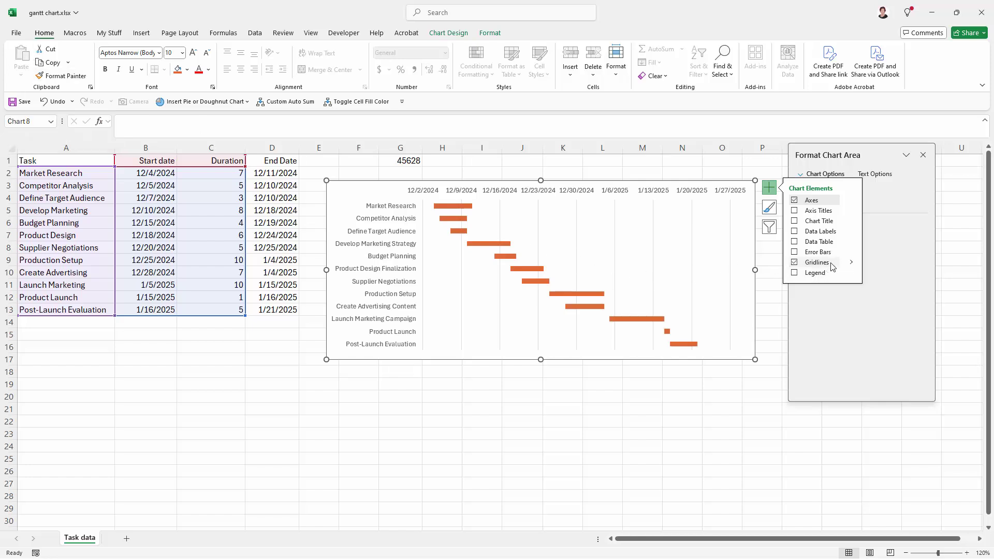
click(849, 262)
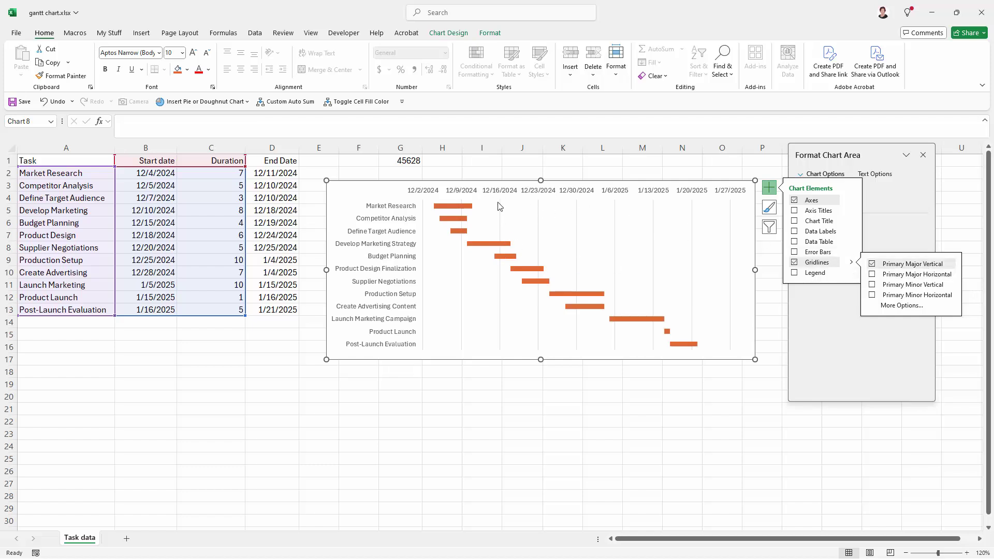
click(872, 284)
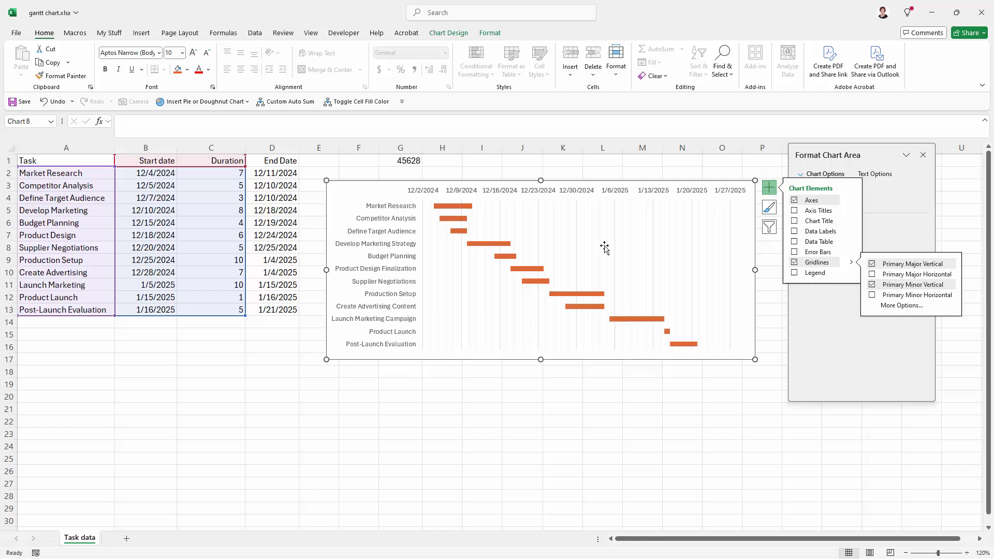
click(873, 296)
click(872, 296)
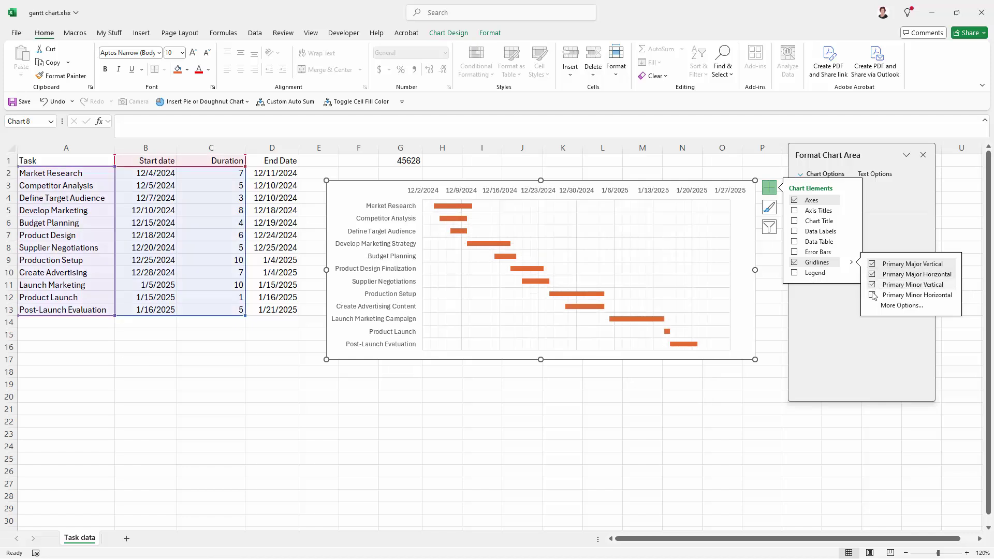
click(873, 275)
click(872, 296)
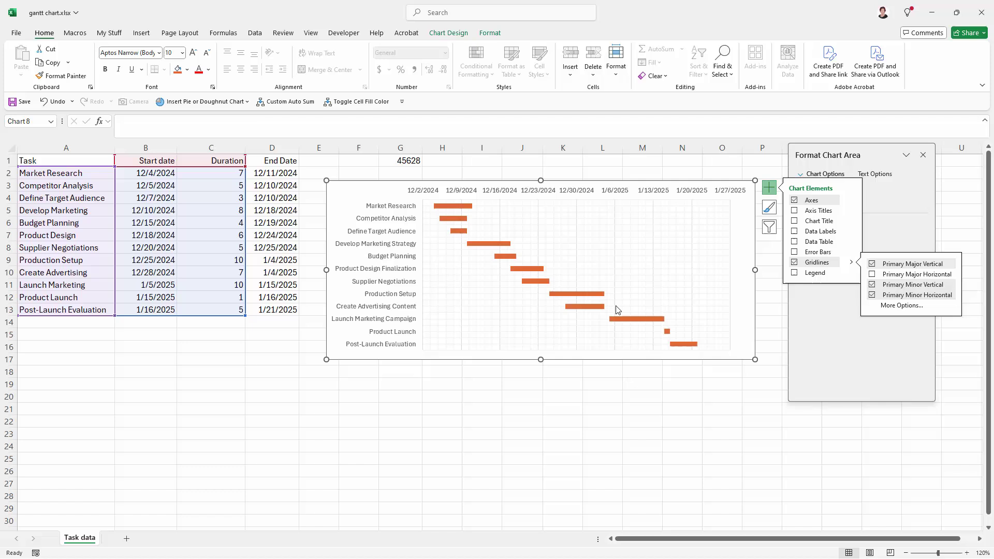
Step: Narrow the chart back from its right edge
mouse_move(528, 300)
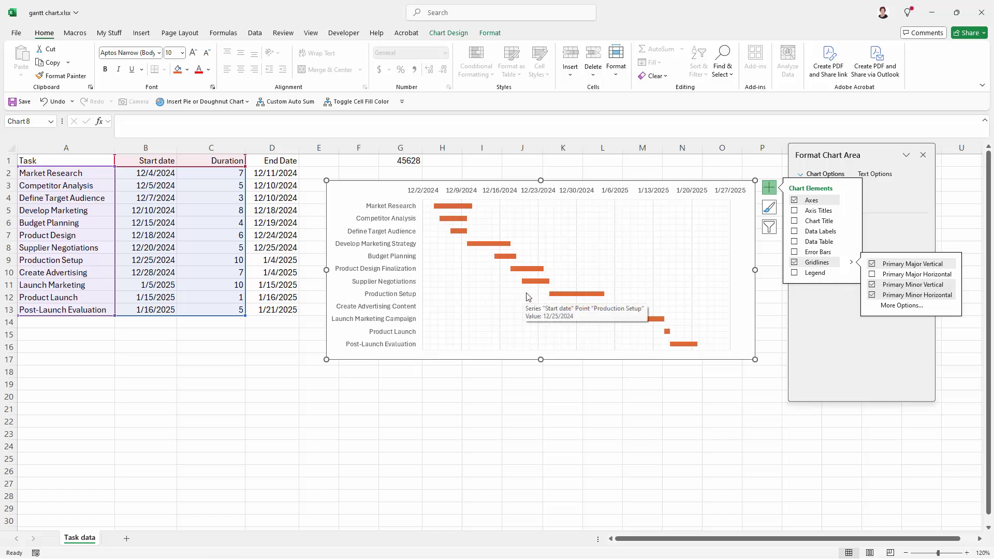
click(736, 413)
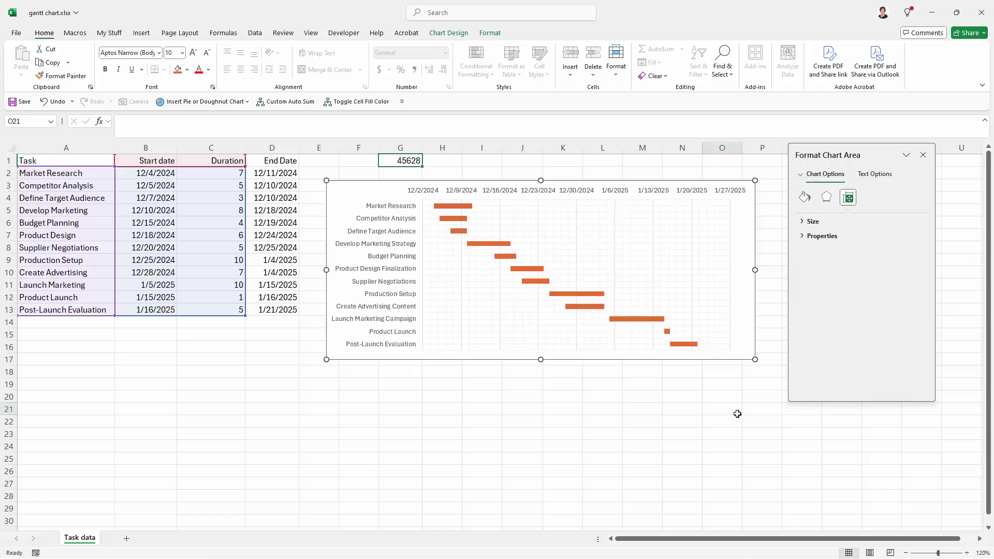
click(538, 192)
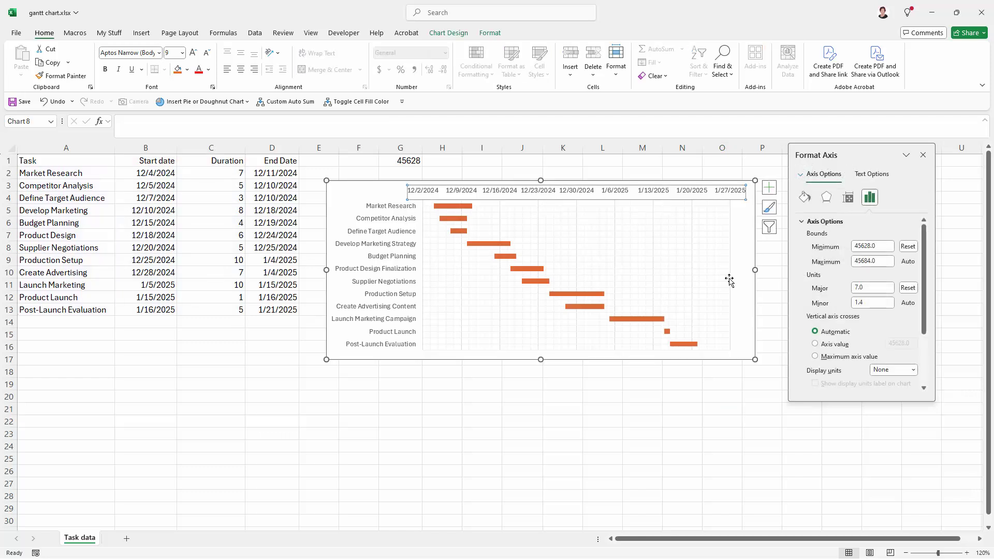
drag(756, 271, 706, 270)
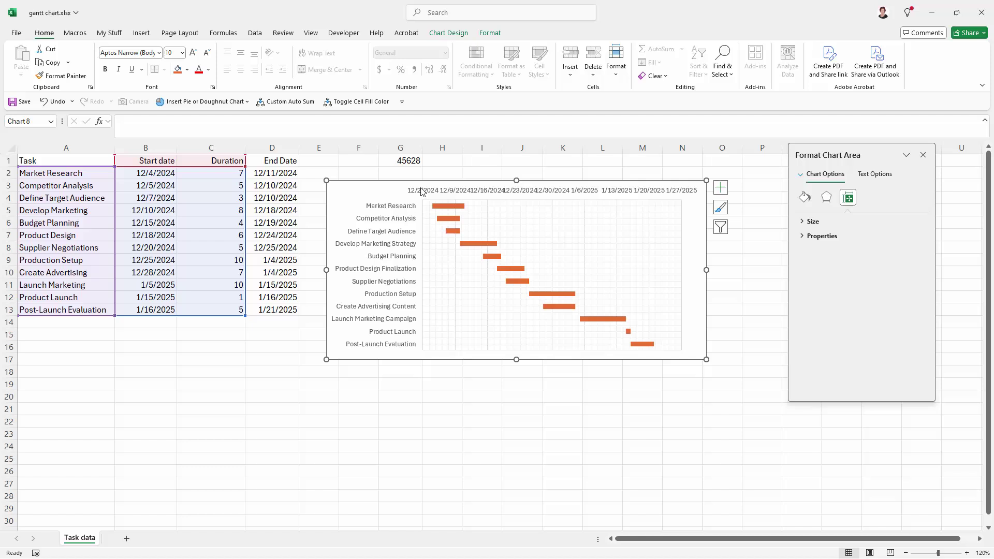
Step: Angle the date axis labels at a -45° custom angle
click(459, 193)
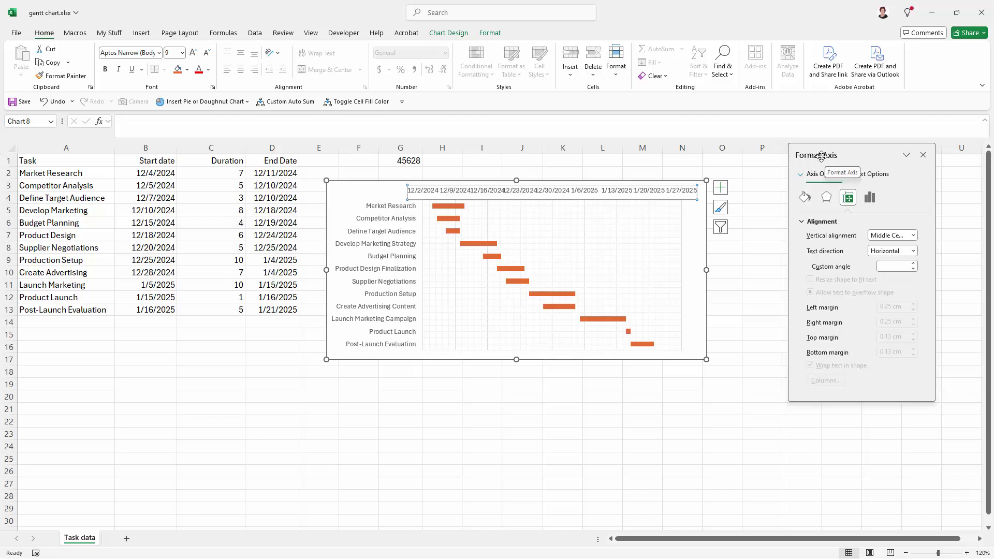
click(872, 175)
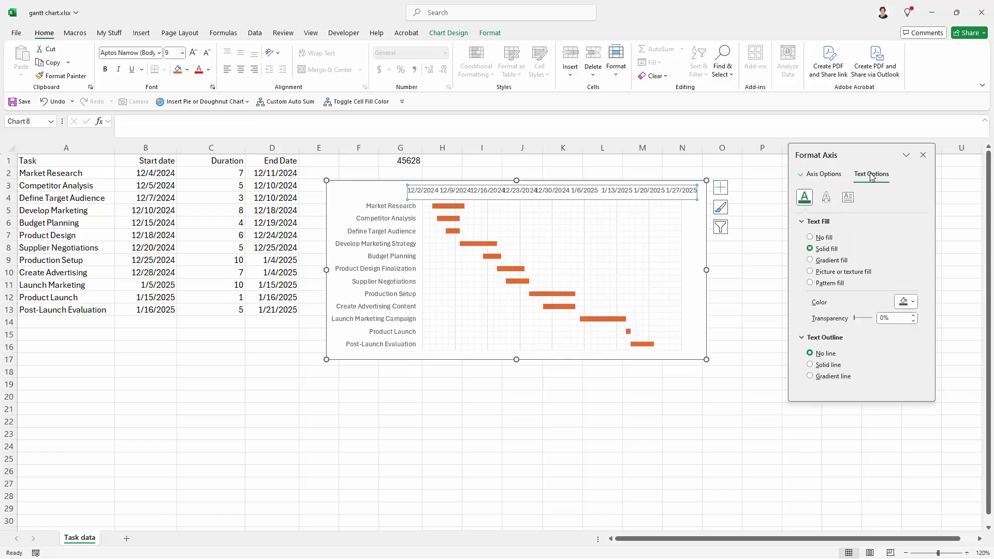
click(849, 198)
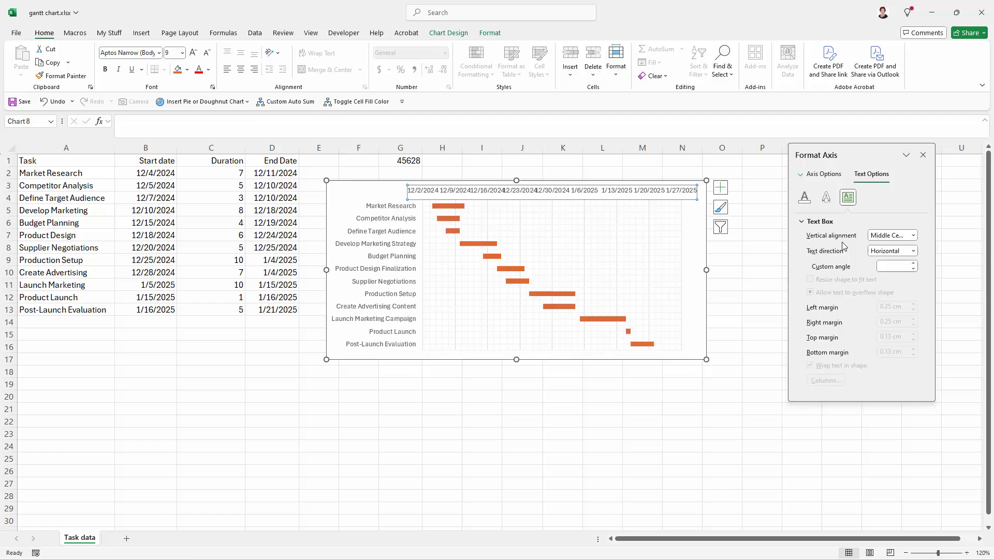
click(898, 267)
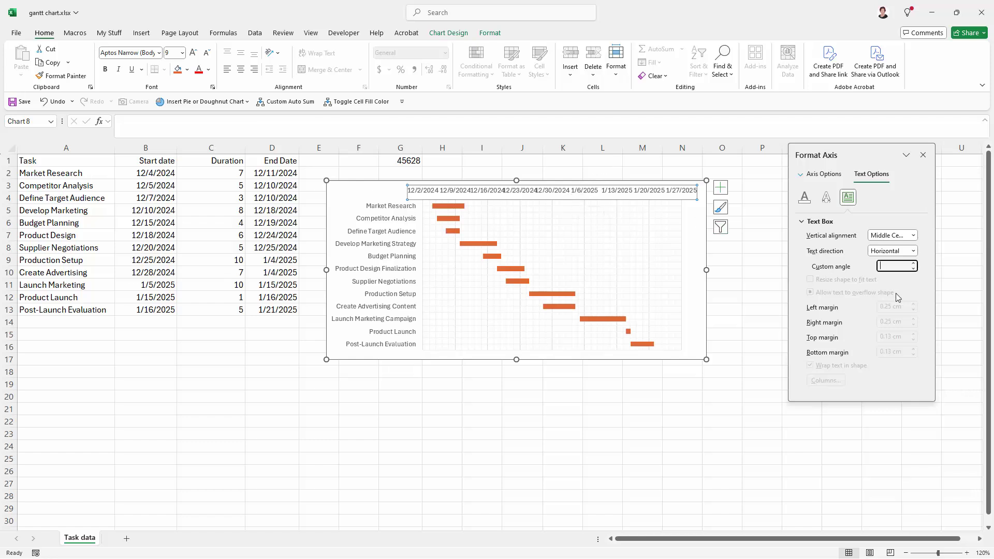
text(-45)
key(Return)
key(Tab)
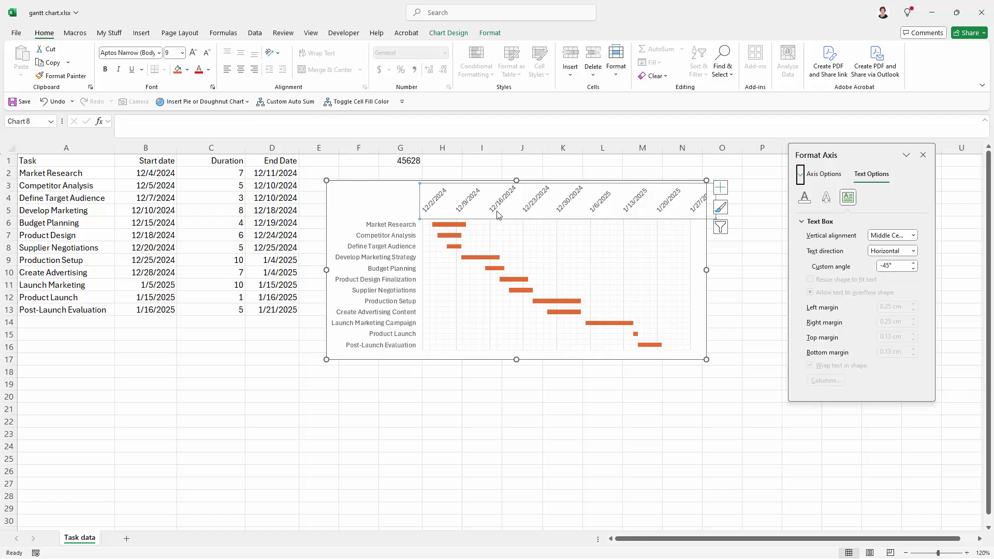
click(923, 155)
Step: Narrow the Gantt chart's plot area so the weekly date labels have room
click(749, 269)
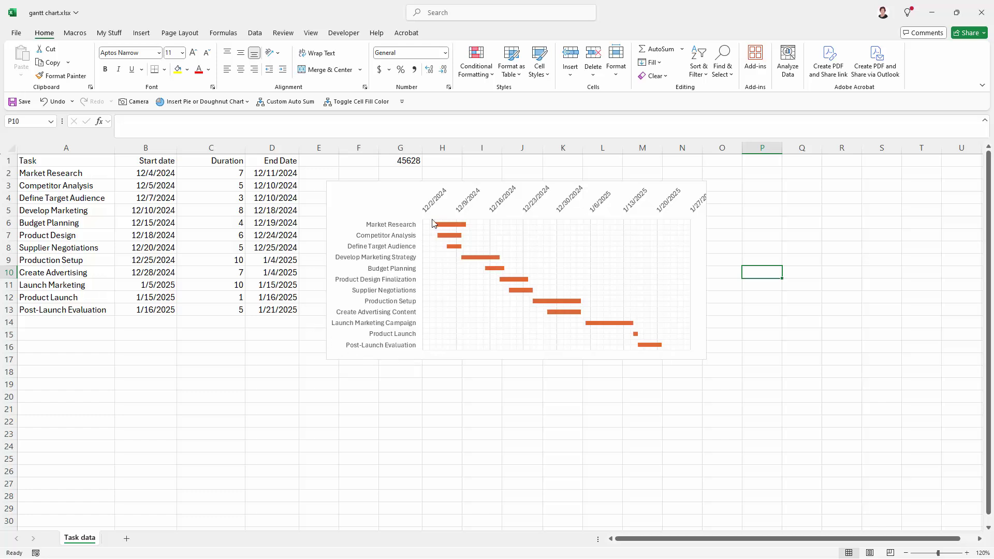
click(393, 183)
click(489, 33)
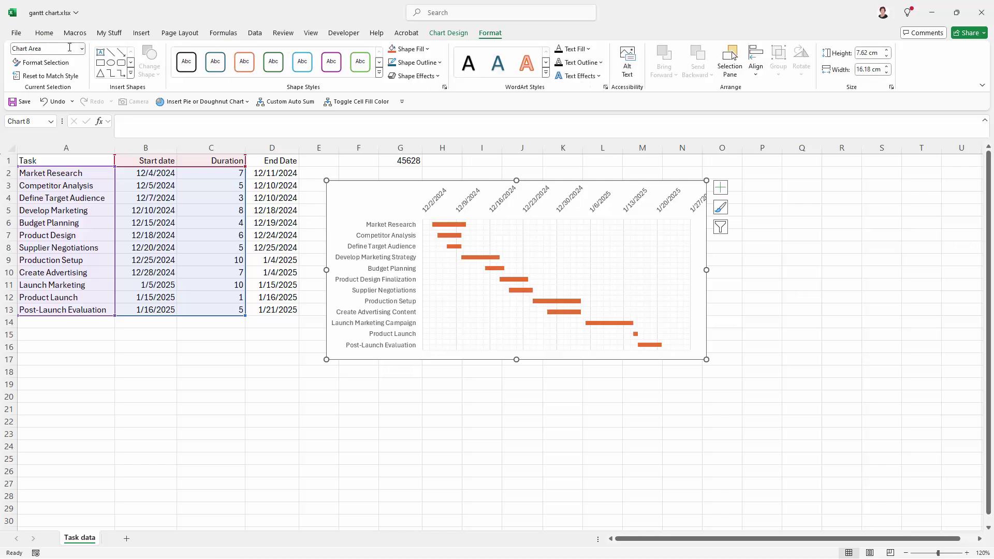
click(81, 49)
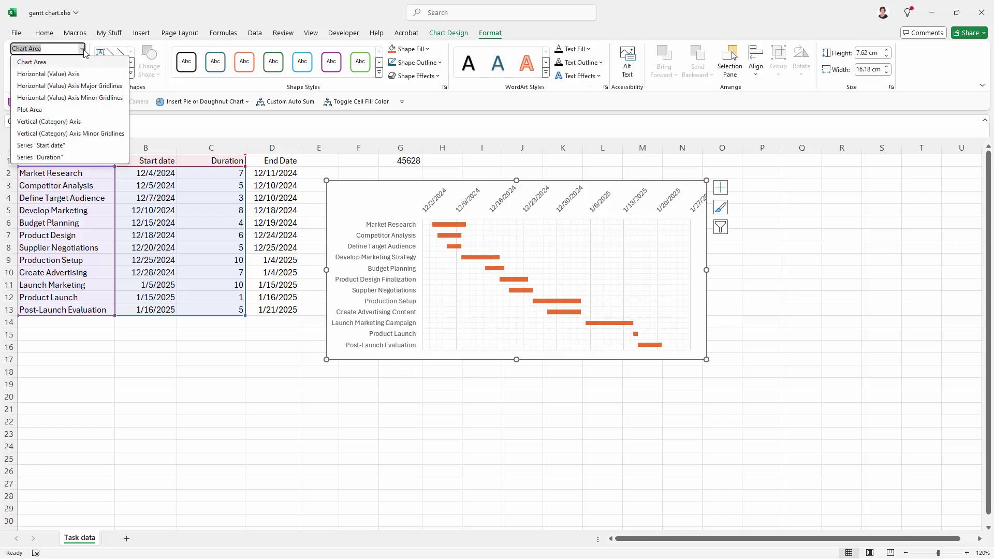
click(44, 109)
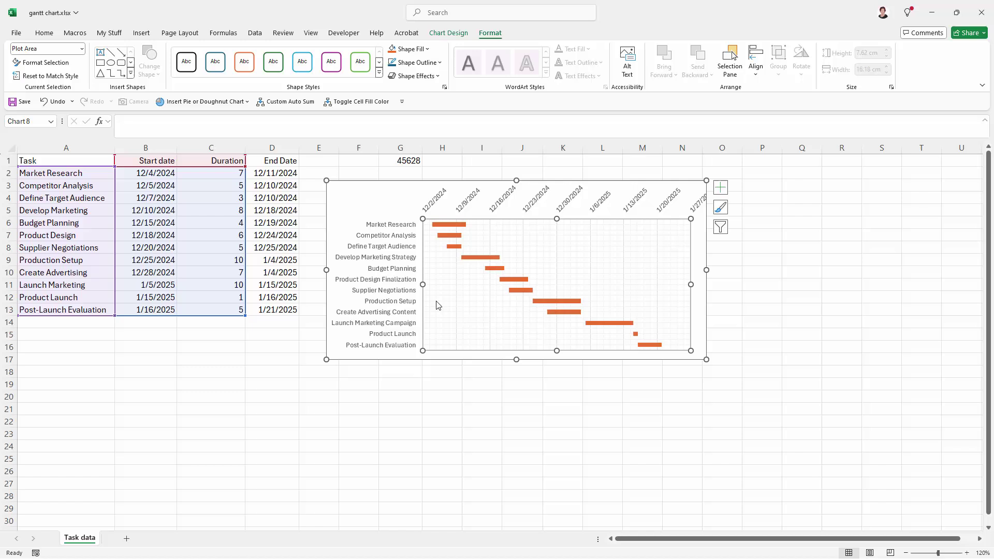
drag(690, 284, 668, 285)
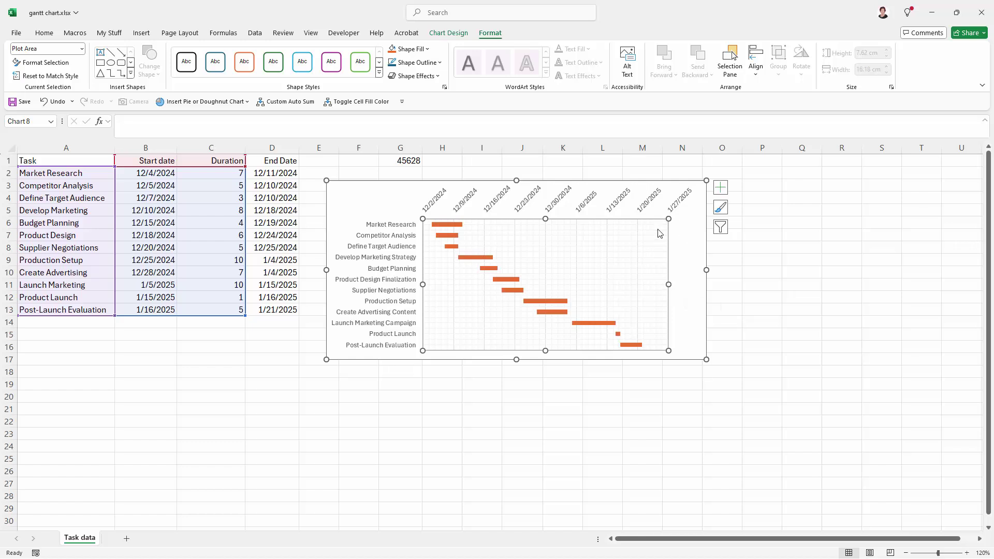
Step: Widen the chart to 19.2 cm so every date label through 1/27/2025 fits
click(735, 299)
click(685, 269)
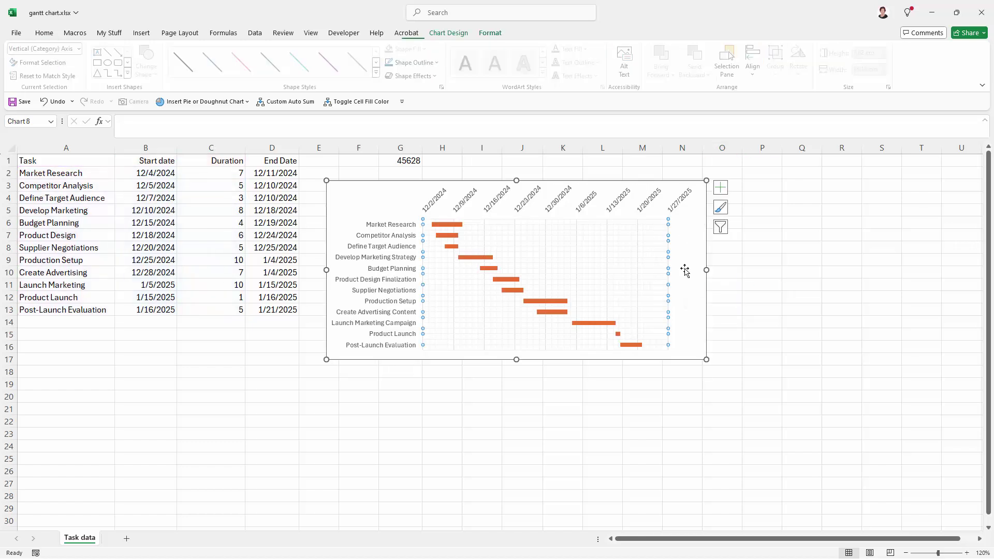
drag(706, 269, 666, 266)
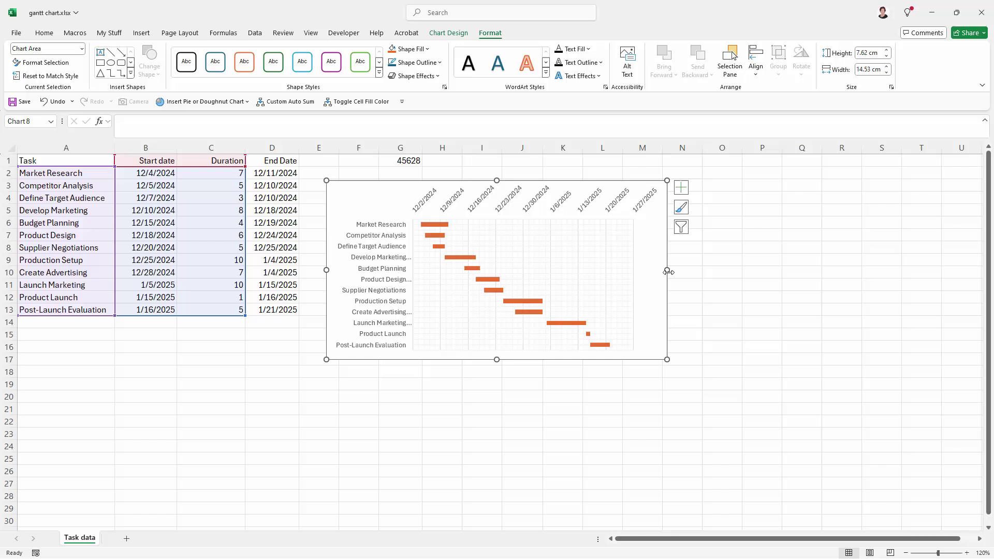
drag(668, 272, 776, 270)
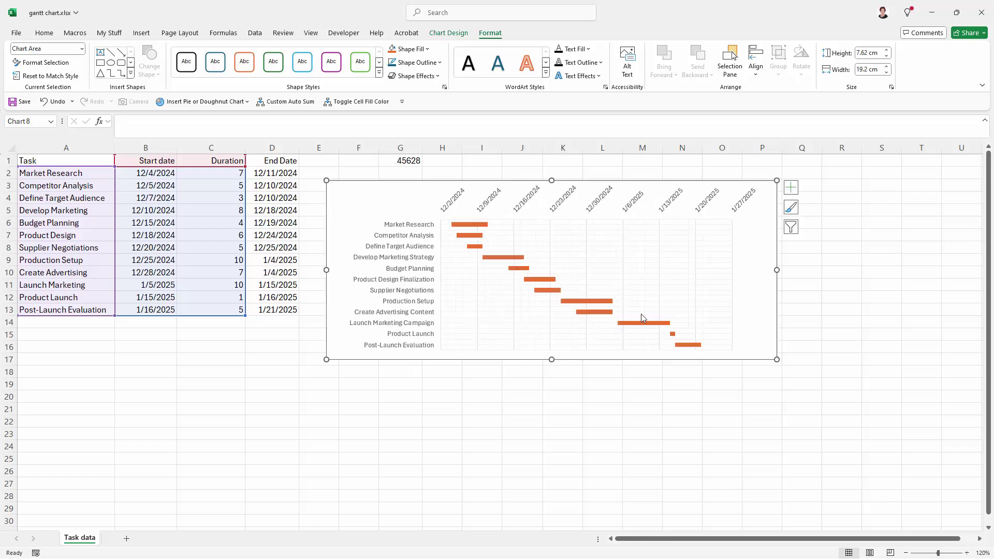
Step: Recolour the chart's weekly major gridlines blue so they stand out from the minor grid
click(515, 228)
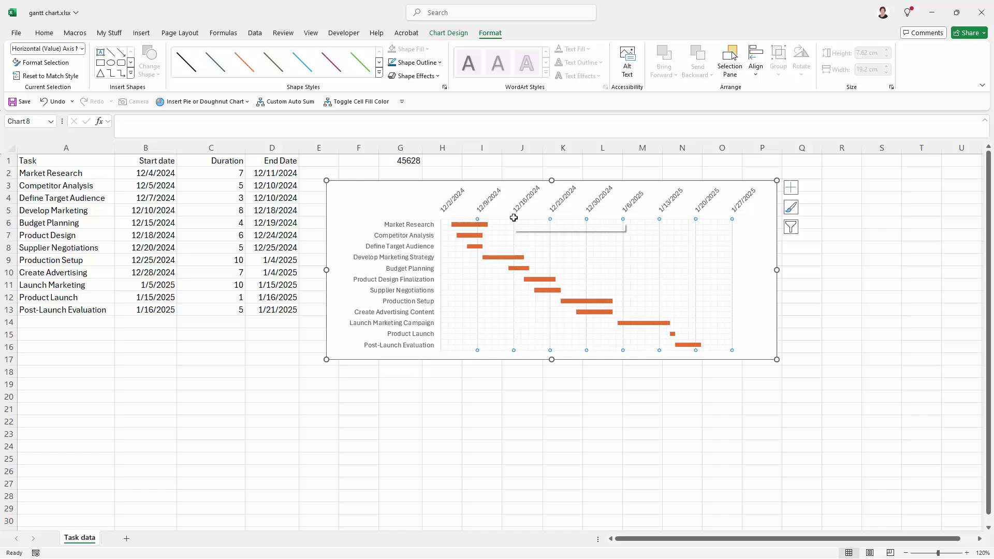
right_click(515, 219)
click(567, 302)
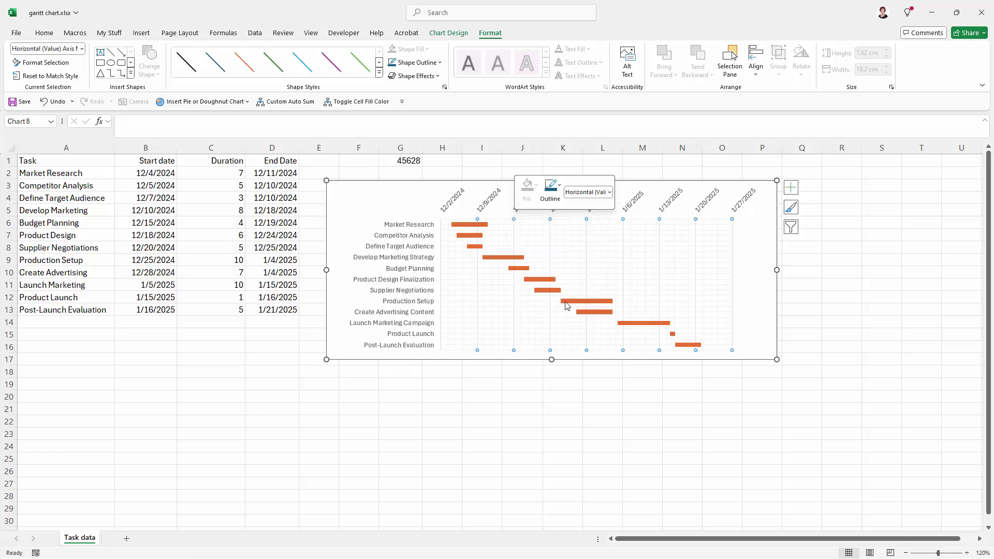
click(903, 290)
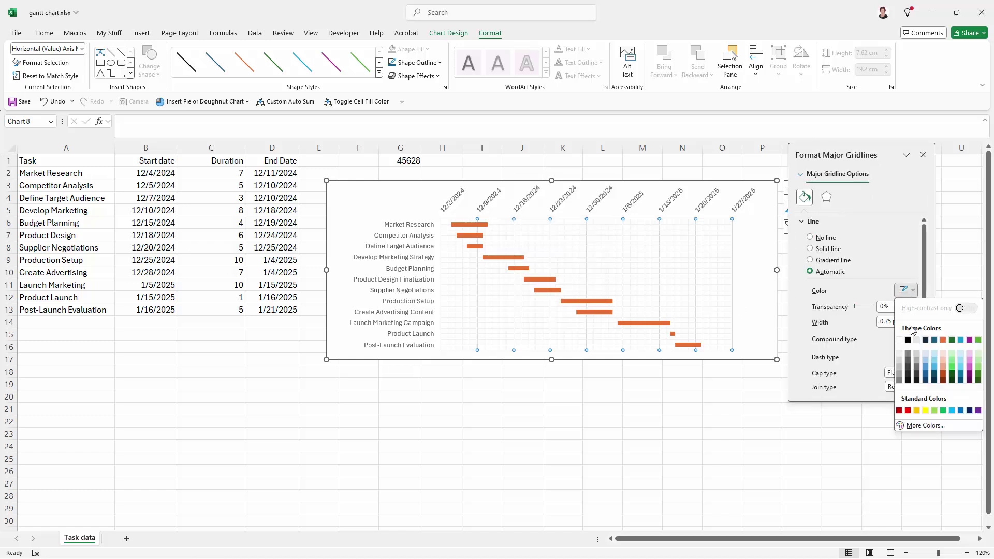
click(926, 361)
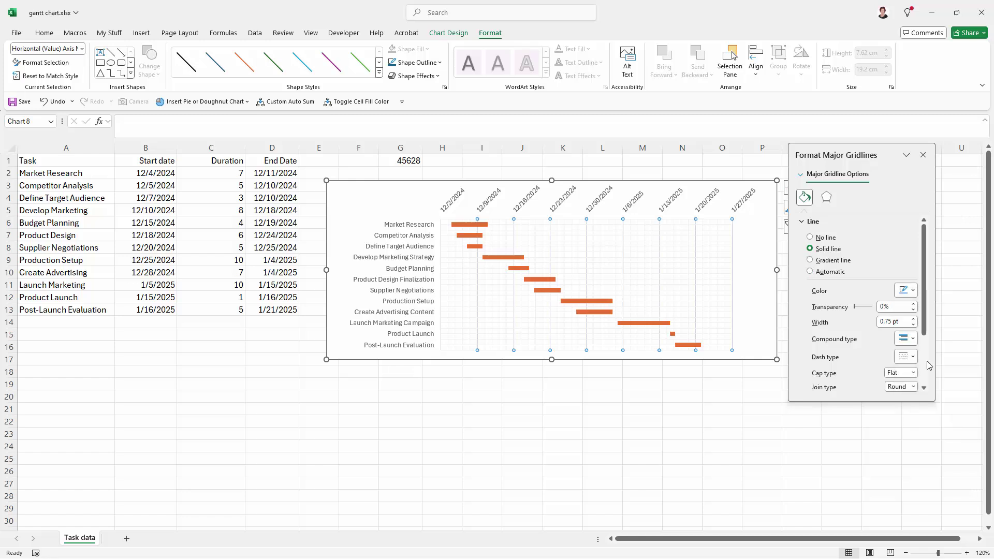
click(534, 420)
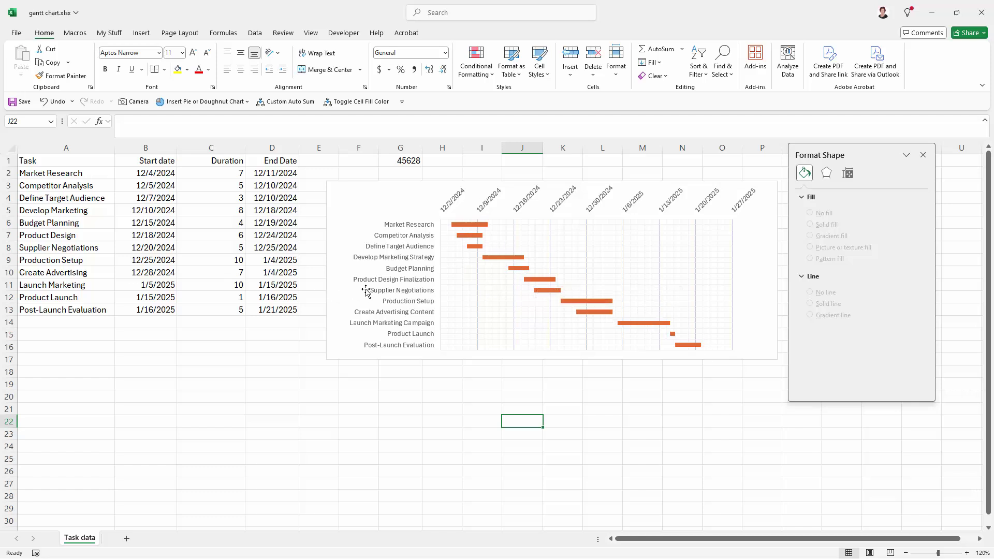
Step: Fill only the Product Design Finalization bar pink, leaving the other task bars orange
click(538, 280)
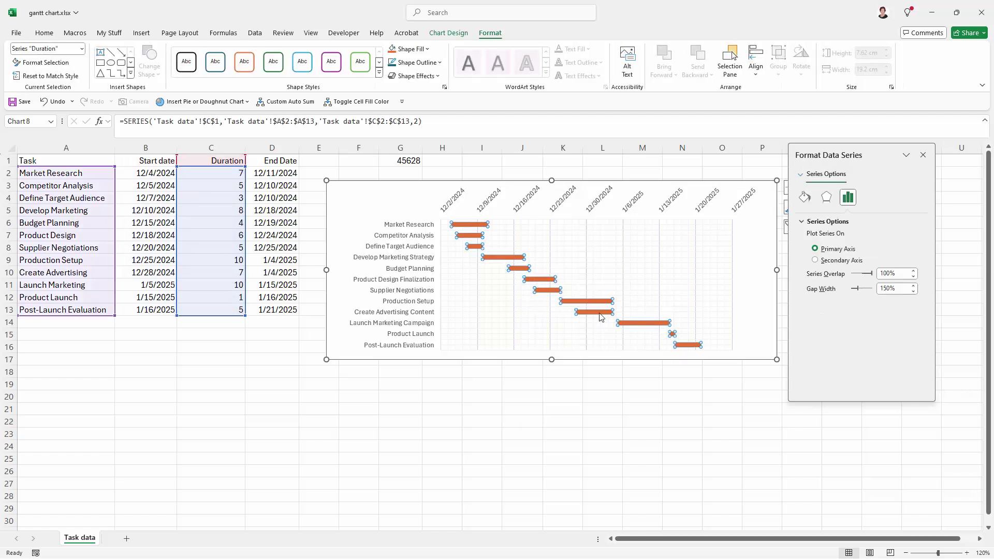
click(533, 280)
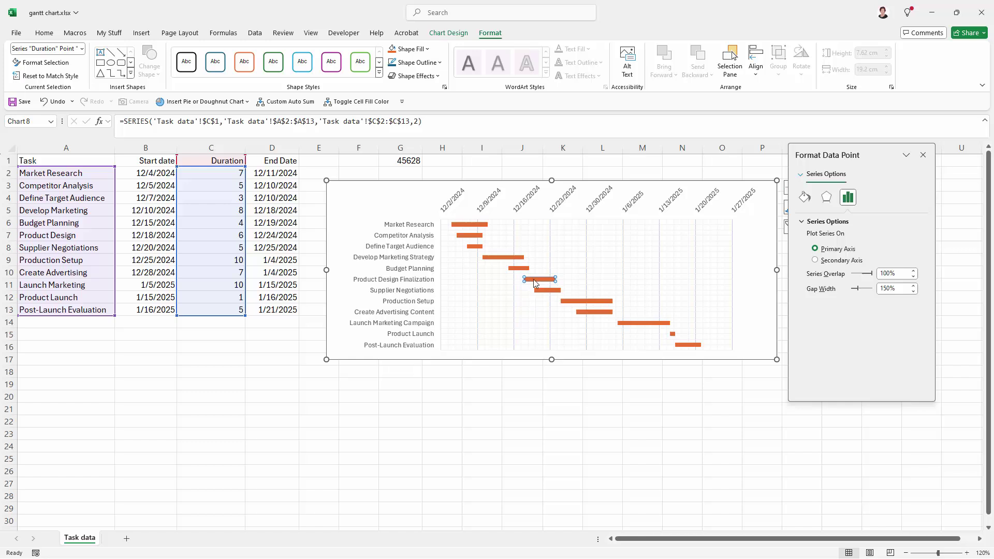
right_click(535, 283)
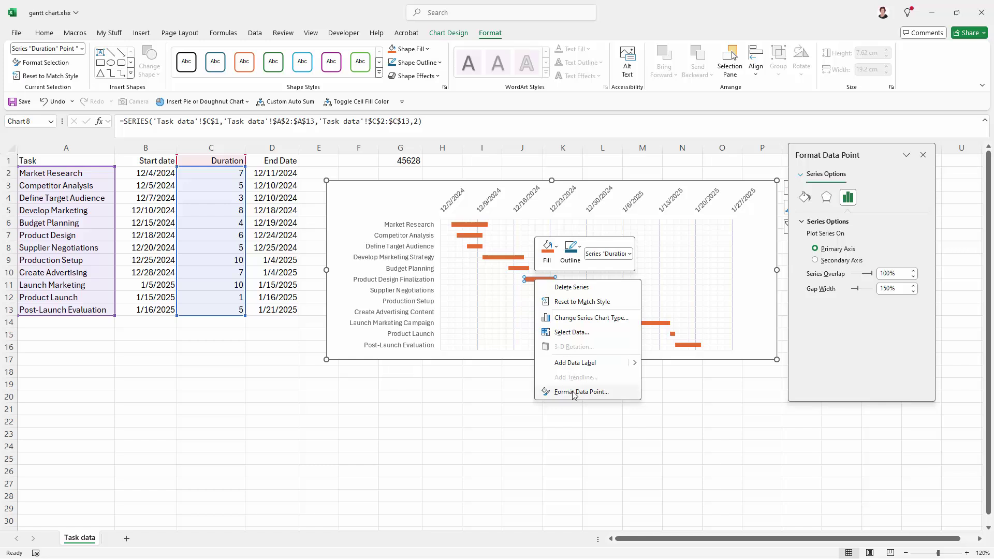
click(573, 392)
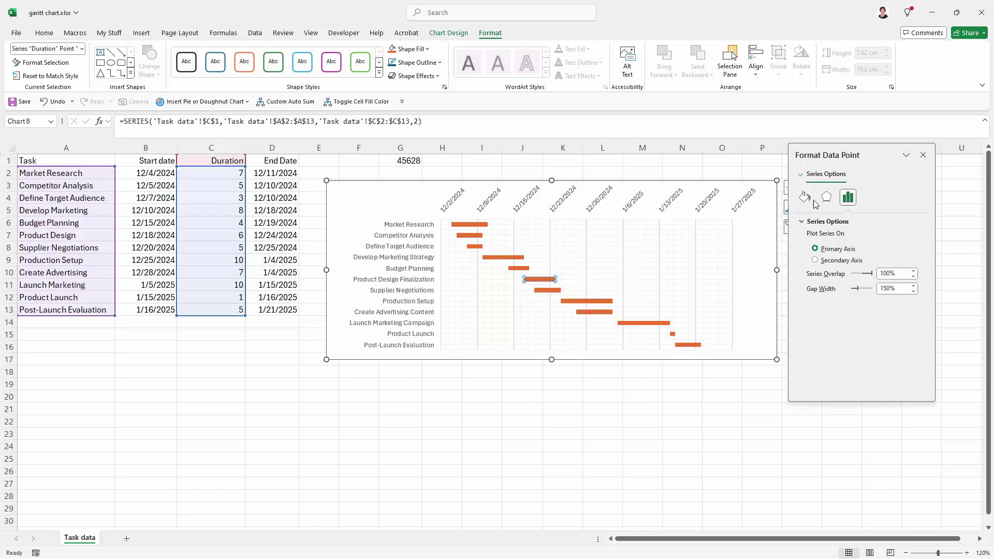
click(805, 198)
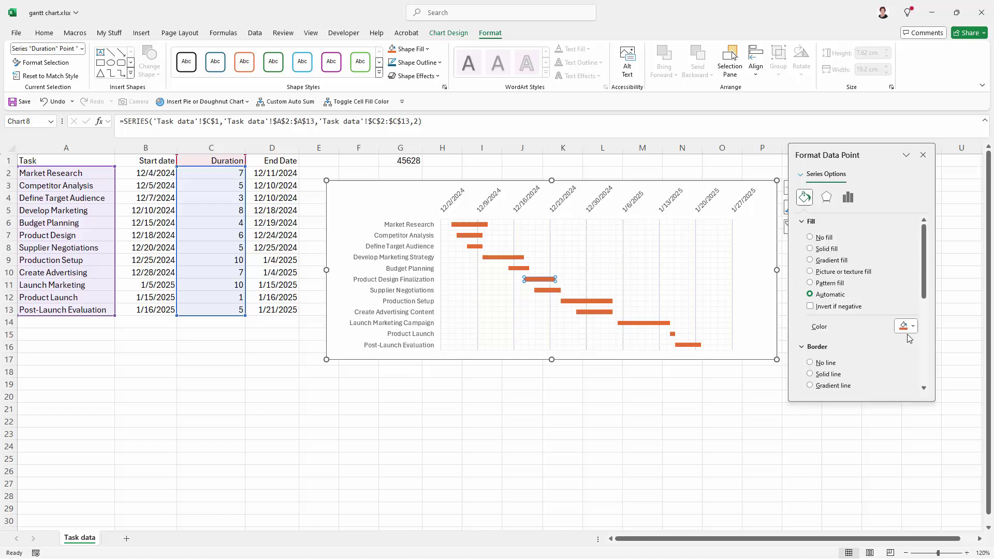
click(905, 326)
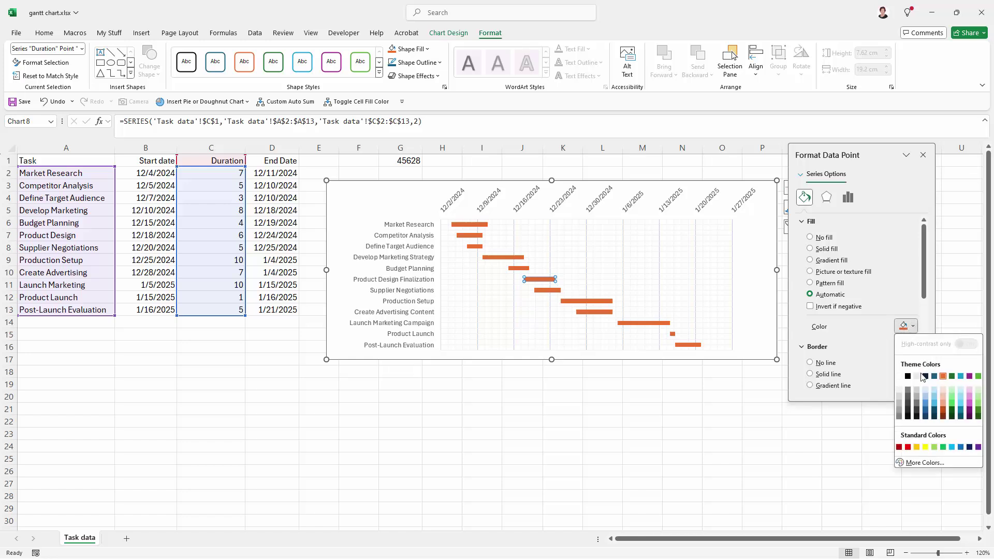
click(970, 397)
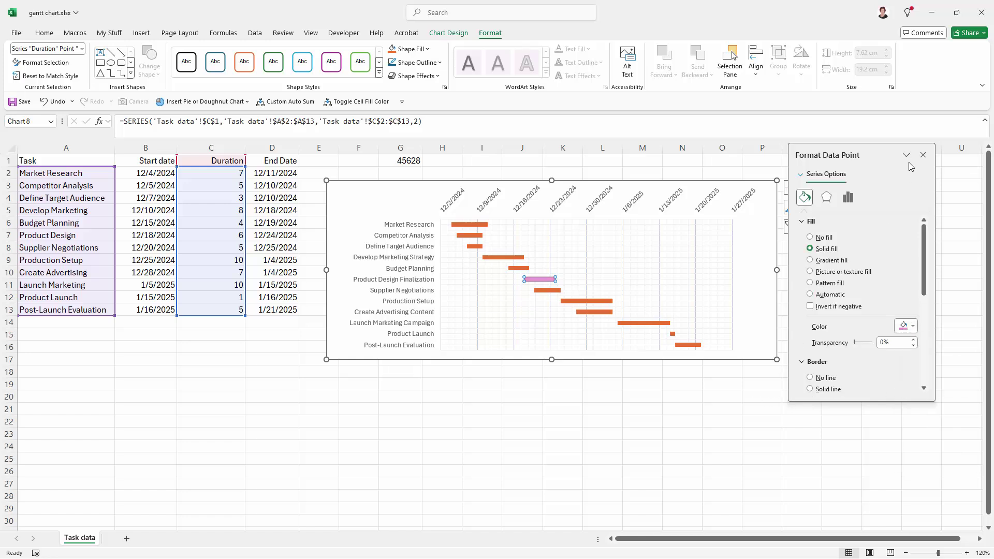
click(923, 155)
click(600, 408)
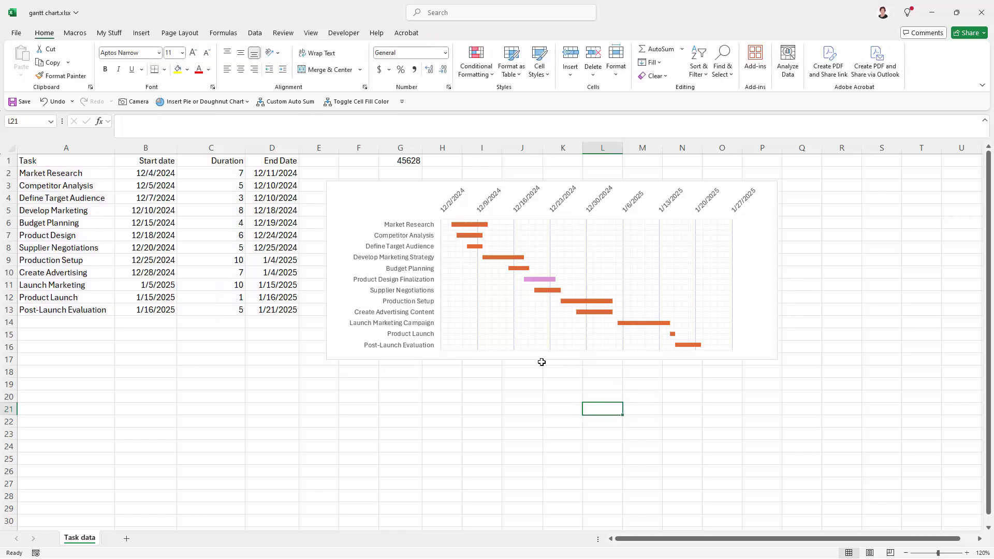
Step: Clear the leftover 45628 from G1 and move the chart up beside the table near E1
click(387, 150)
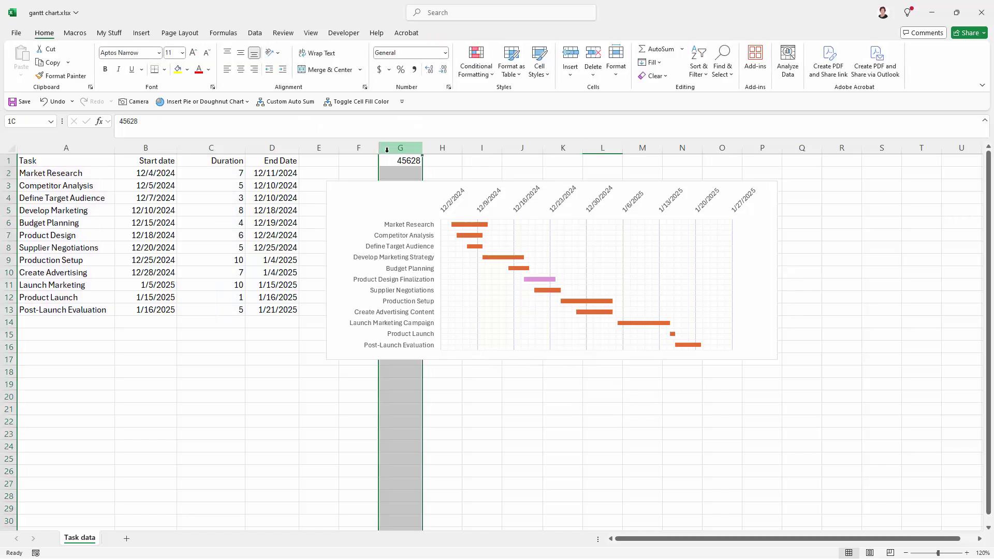
click(399, 161)
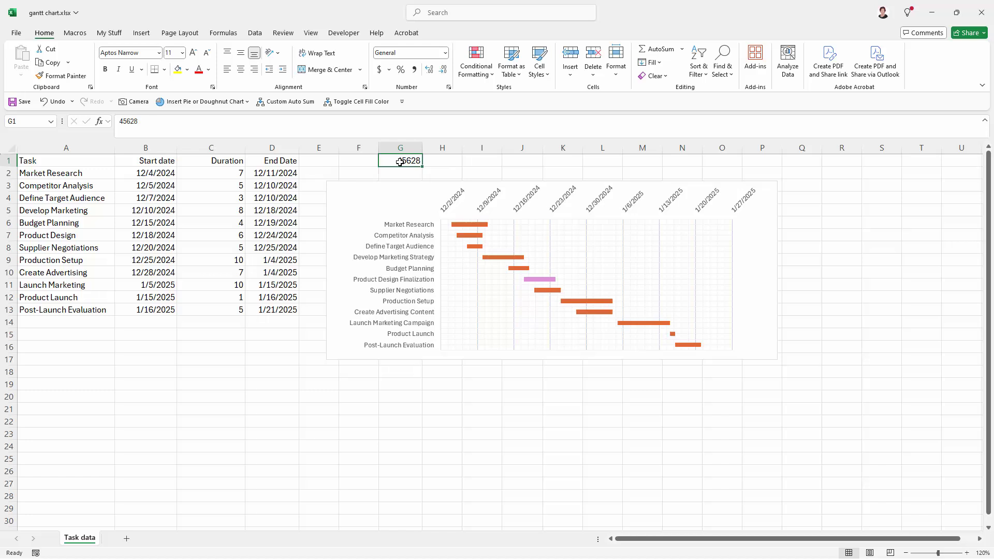
key(Delete)
drag(399, 191, 367, 155)
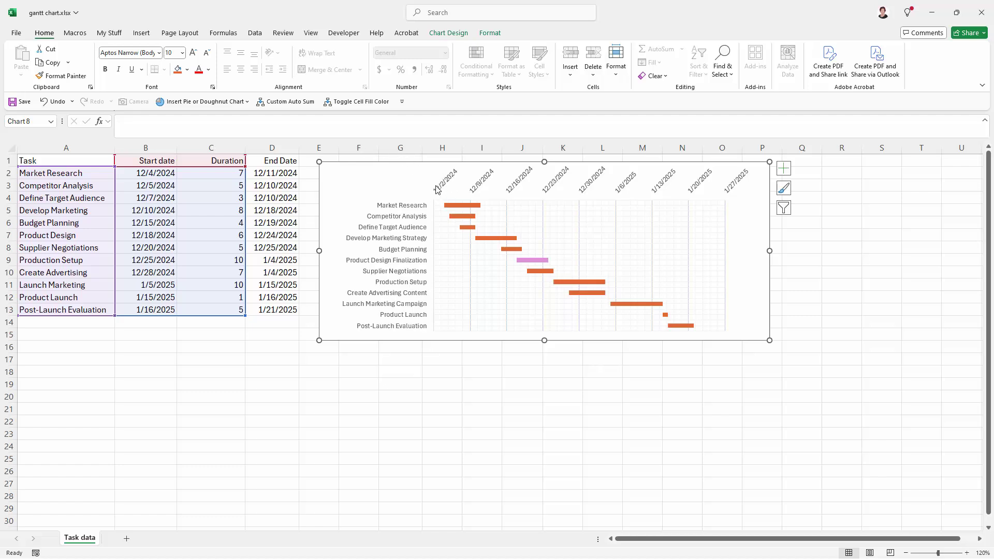
click(467, 378)
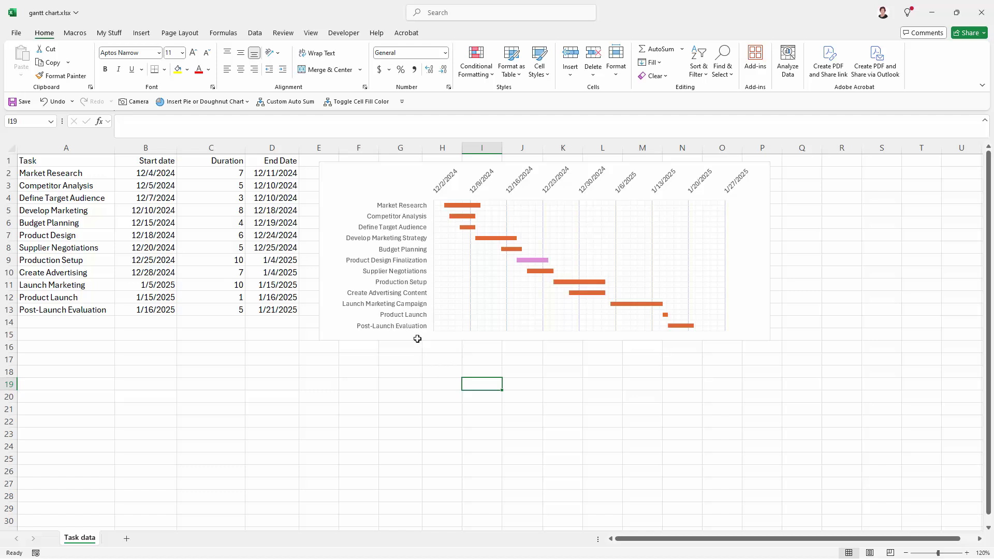
click(331, 210)
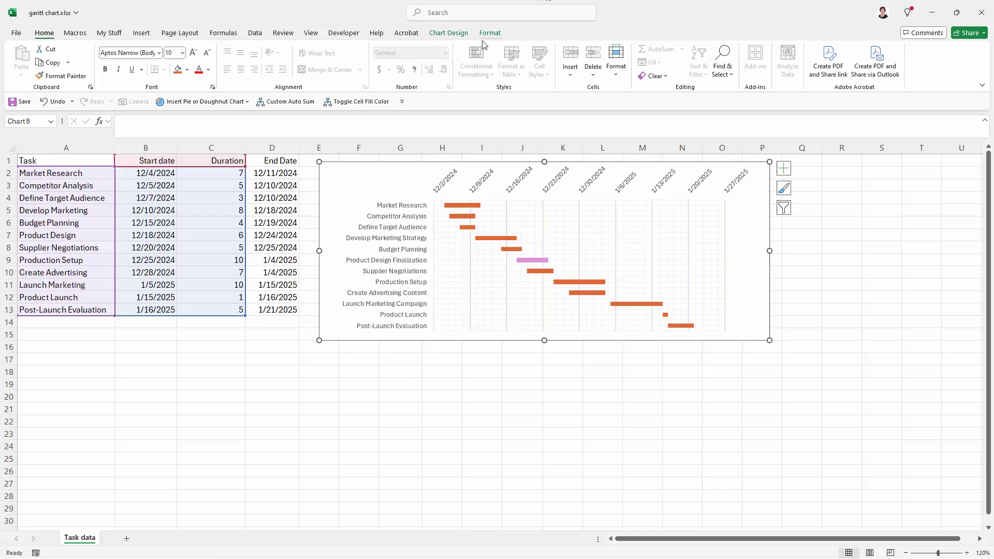
click(459, 36)
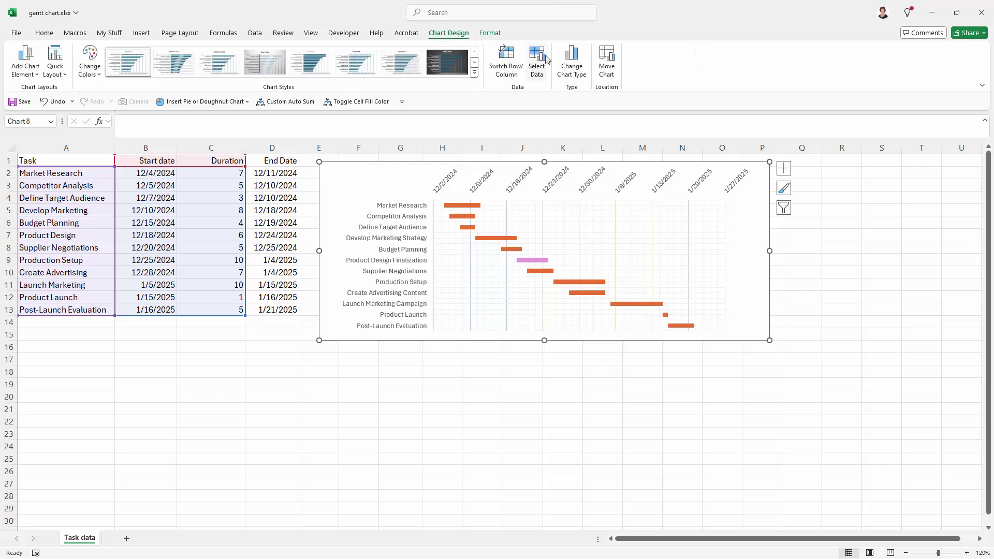
click(517, 383)
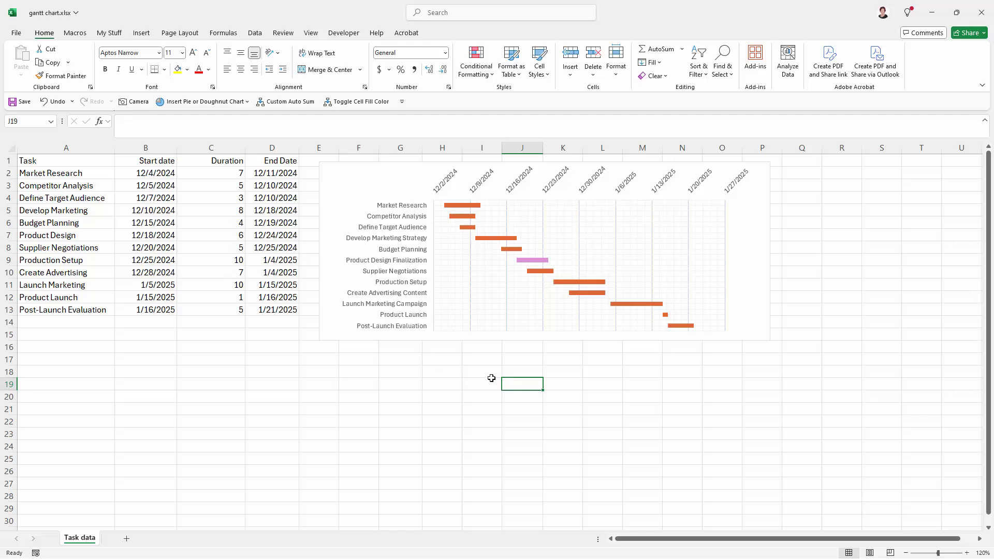